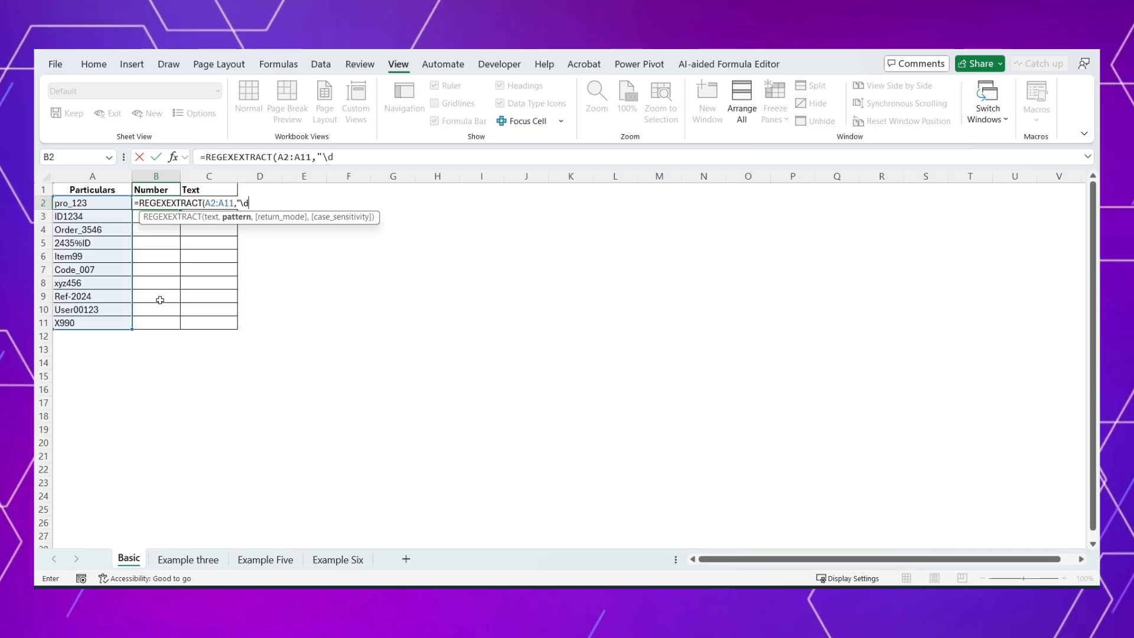
Step: Enter =REGEXEXTRACT(A2:A11,"\d") in B2 of the Number column and extend its pattern to "\d+"
key(Return)
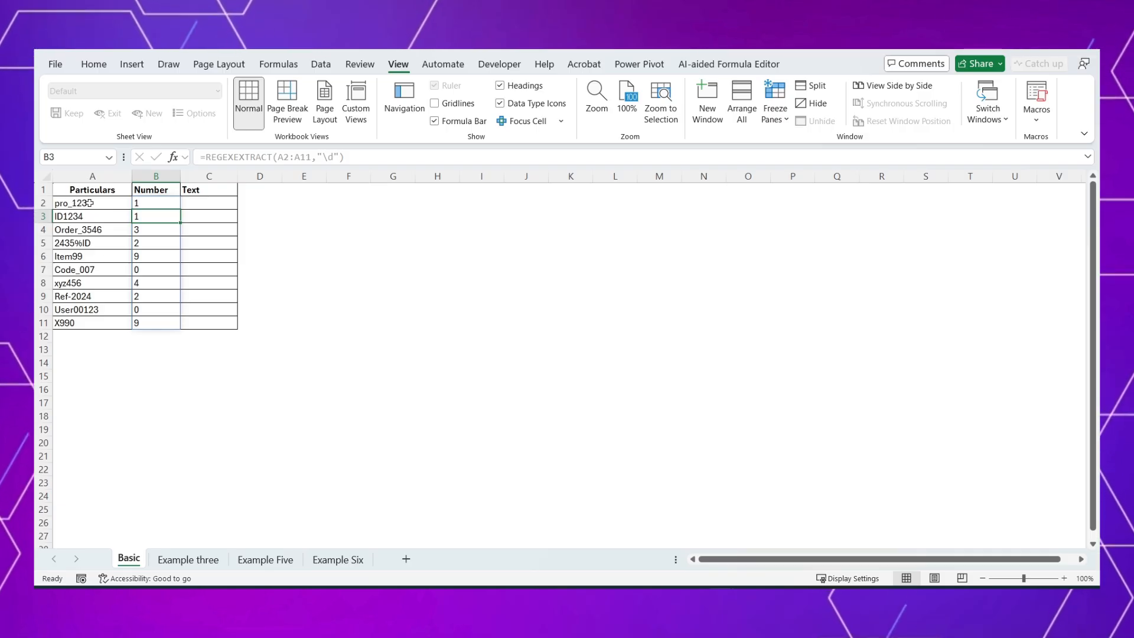
double_click(151, 204)
click(247, 202)
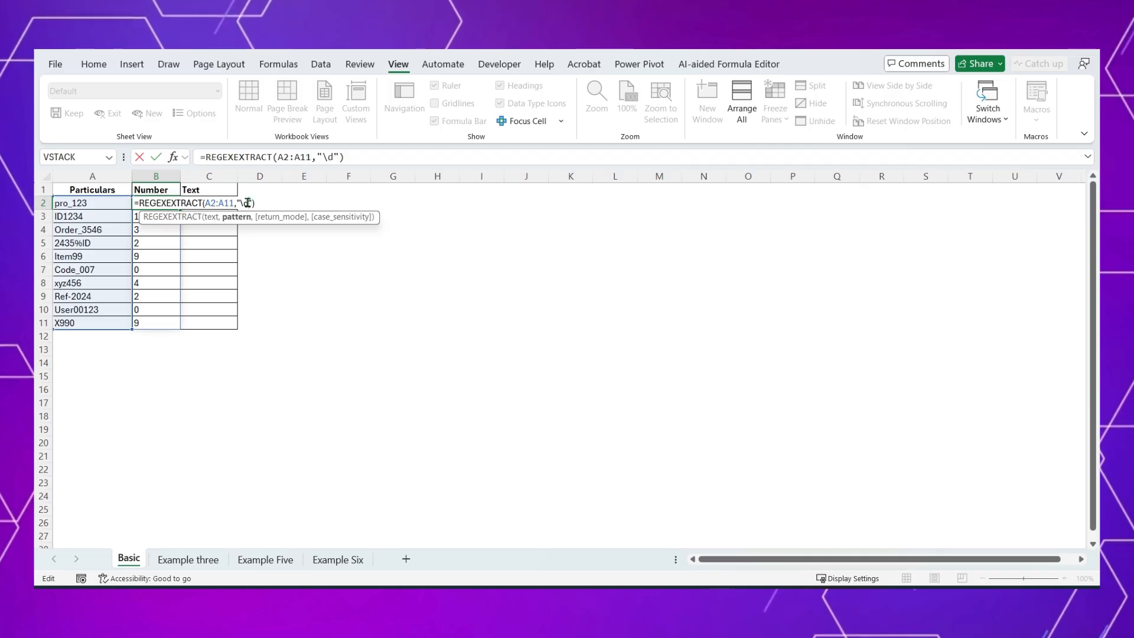
text(+)
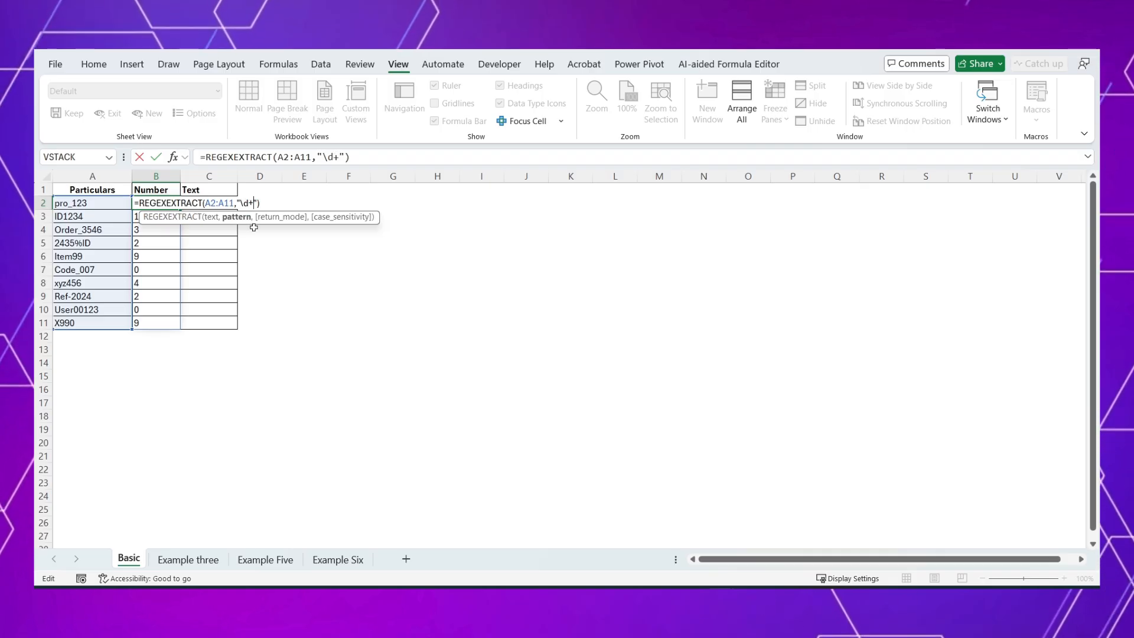
key(Return)
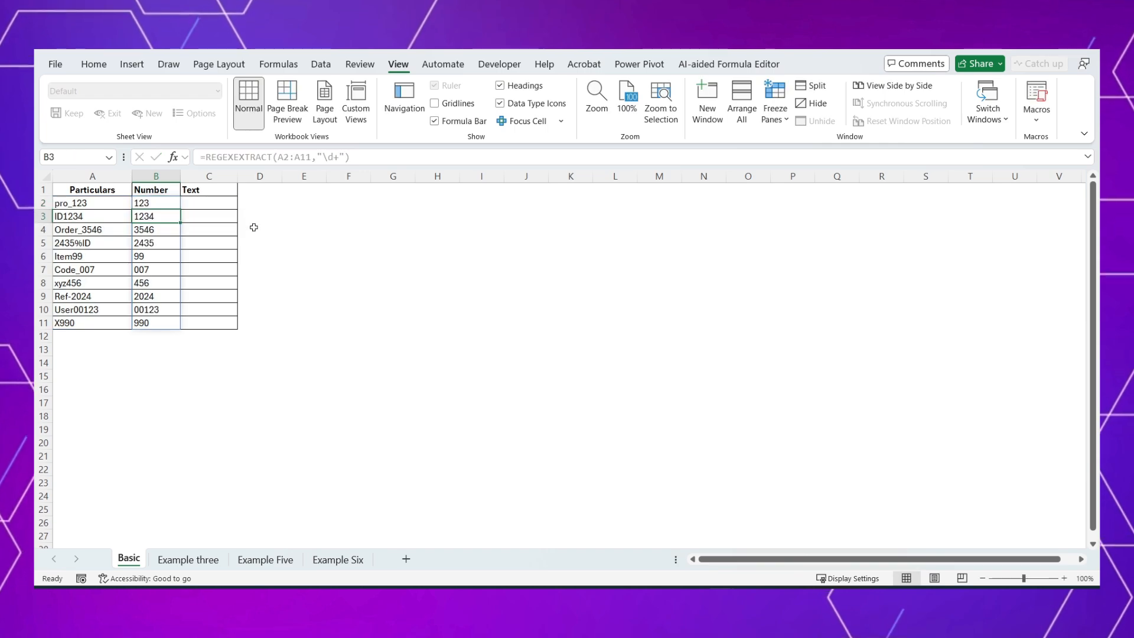
click(89, 244)
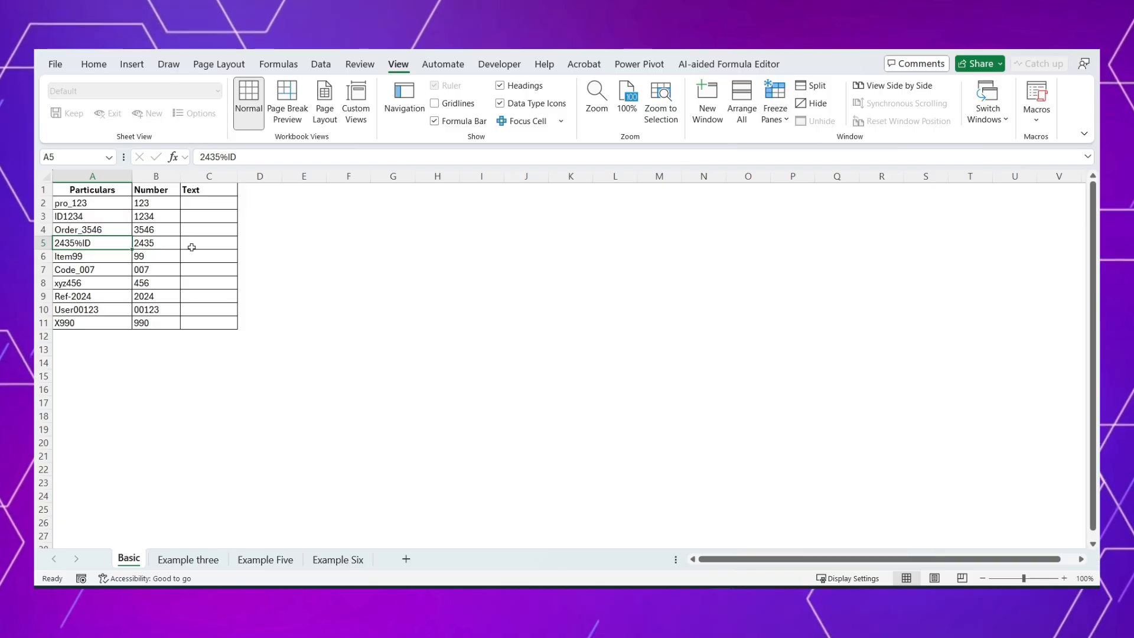
Step: Reuse the B2 formula in C2 of the Text column with the pattern changed to "\D+"
click(169, 203)
drag(206, 156, 387, 153)
key(ctrl+c)
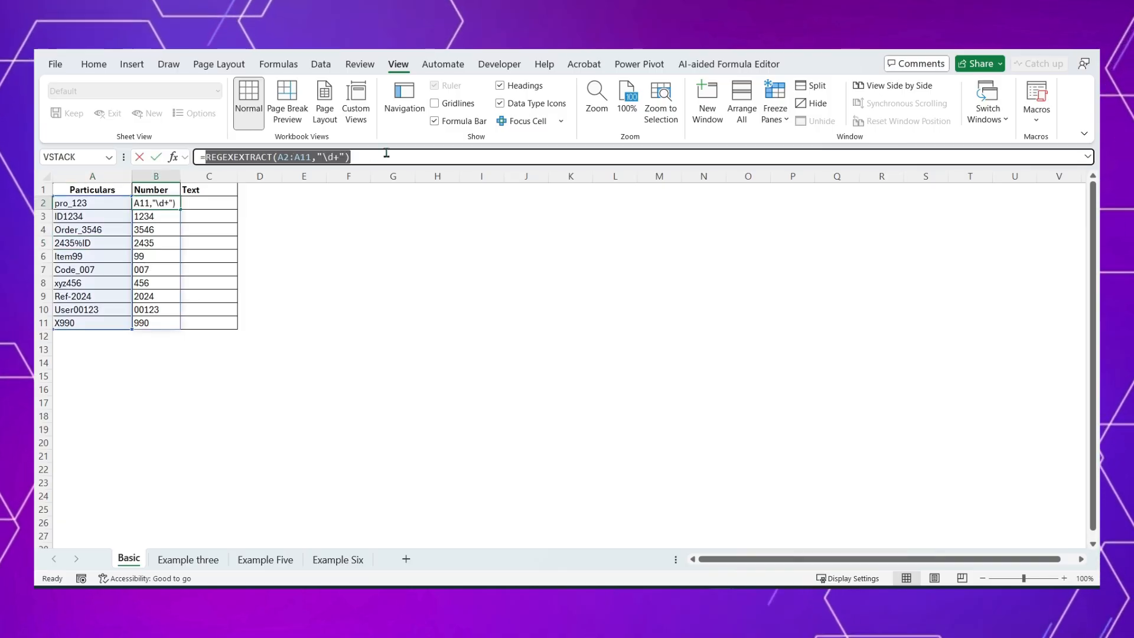
key(Escape)
click(220, 204)
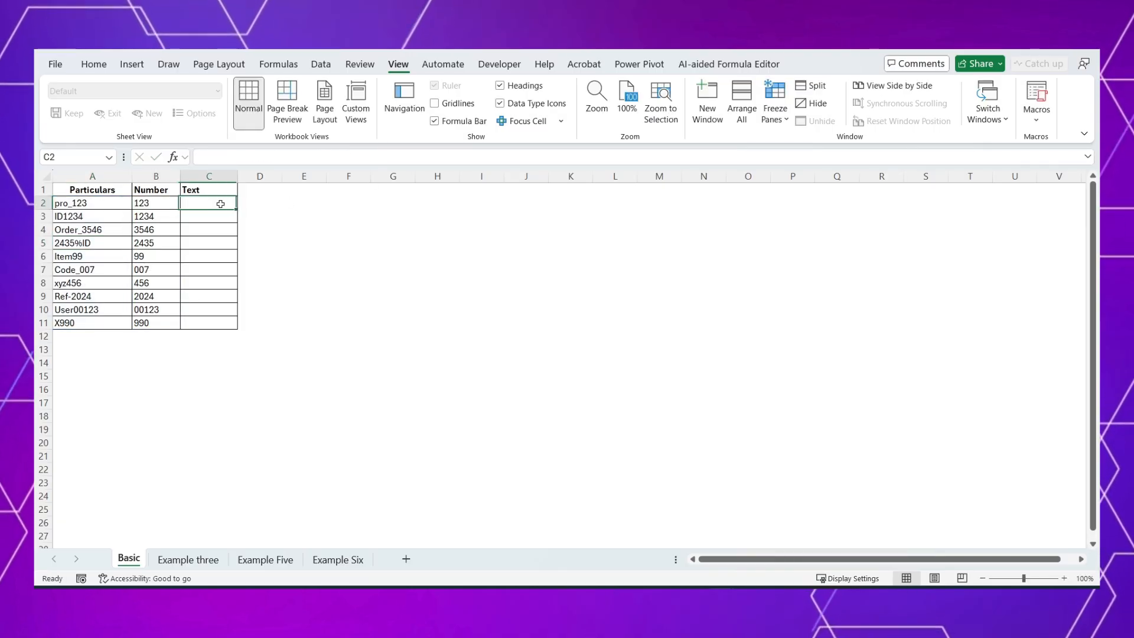
text(=)
key(ctrl+v)
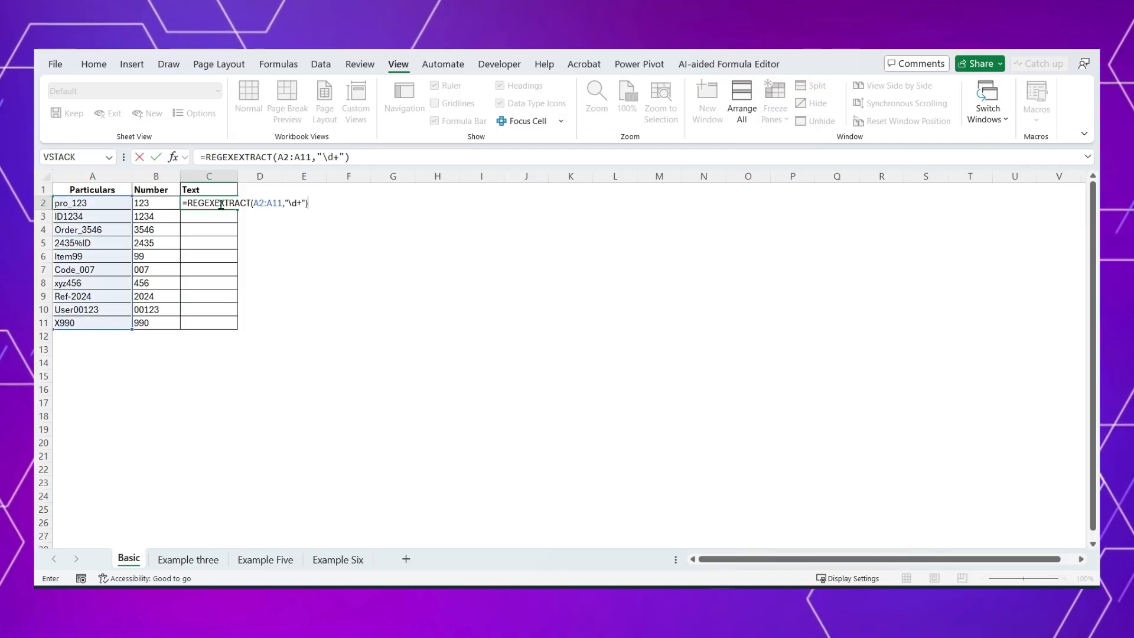
click(297, 203)
key(BackSpace)
text(D)
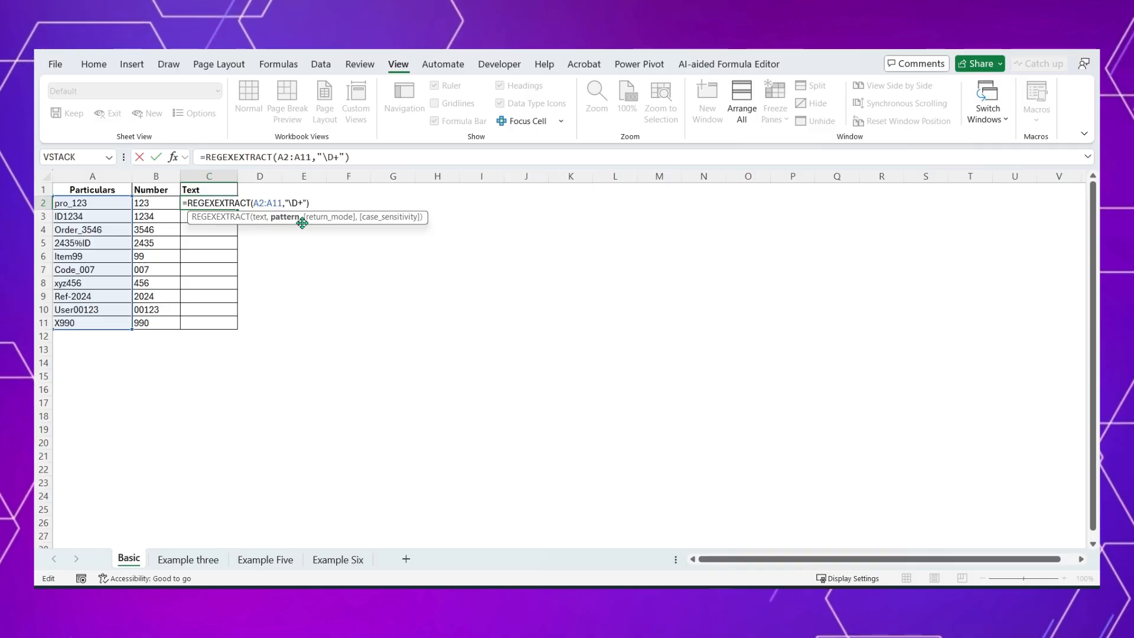
key(Return)
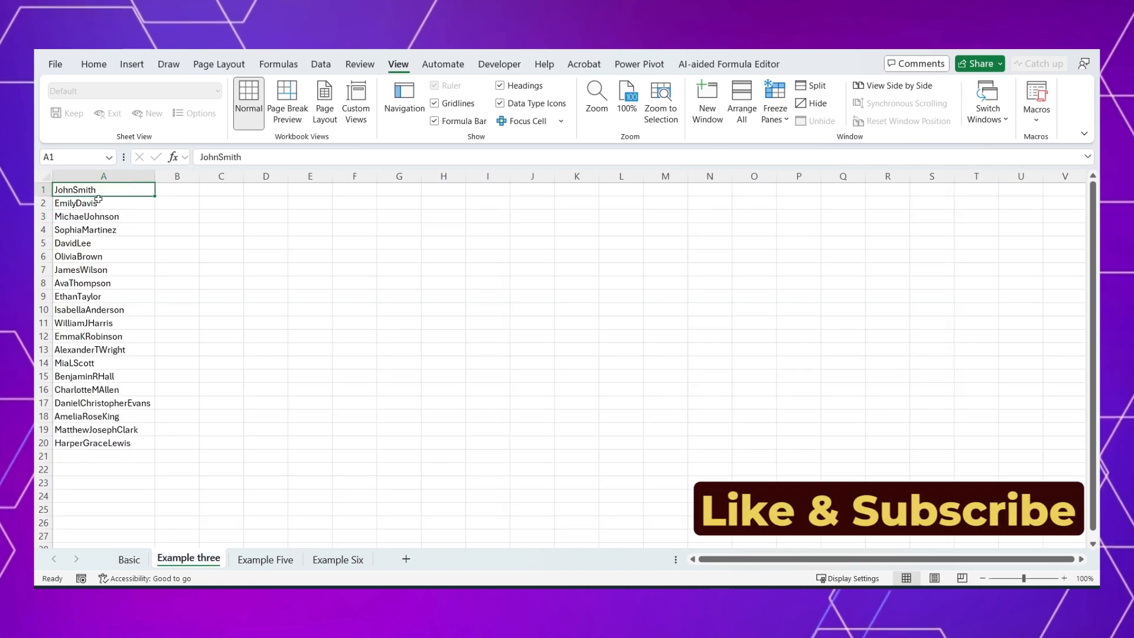
Step: On the Example three sheet, enter the first name from A1 in B1 and Flash Fill the rest of column B
drag(98, 191, 104, 456)
drag(176, 190, 184, 417)
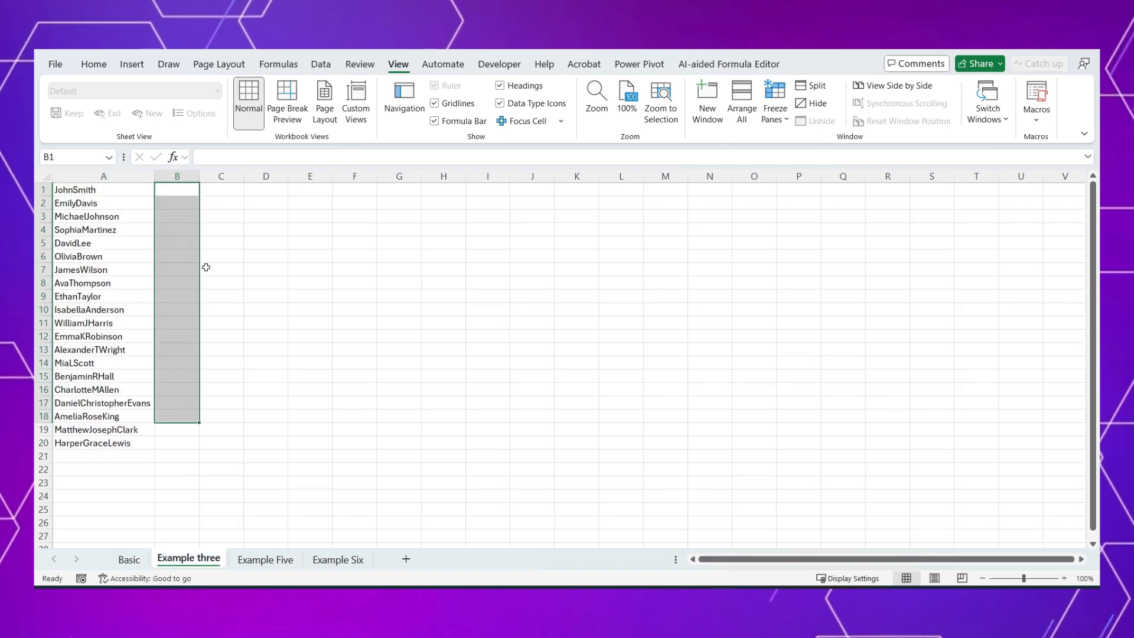
drag(217, 190, 219, 355)
click(170, 189)
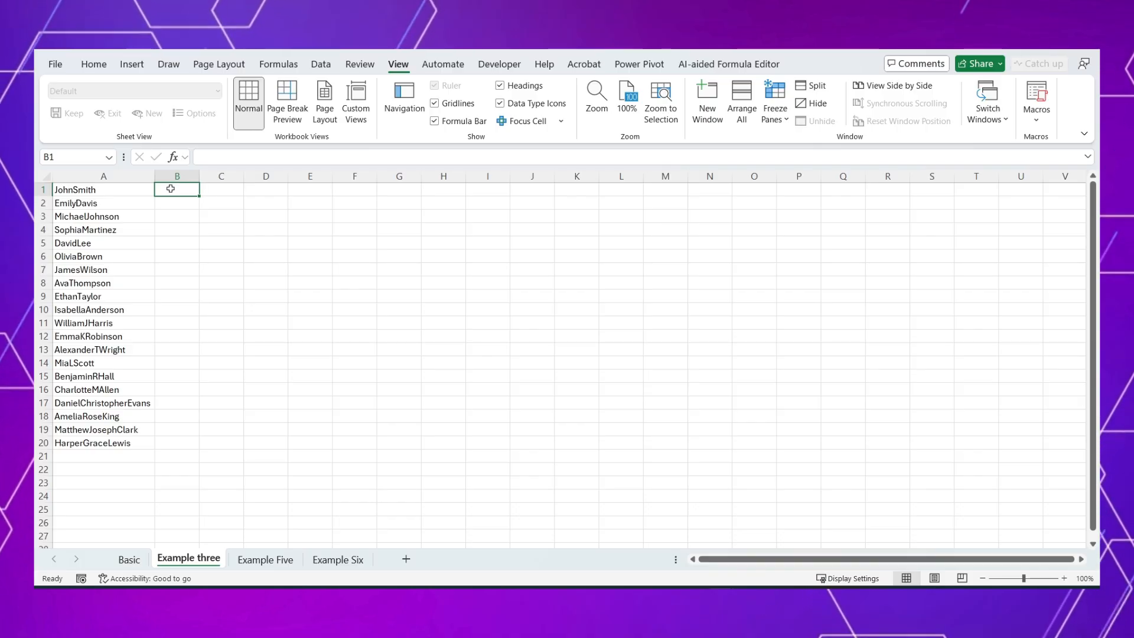
text(Joh)
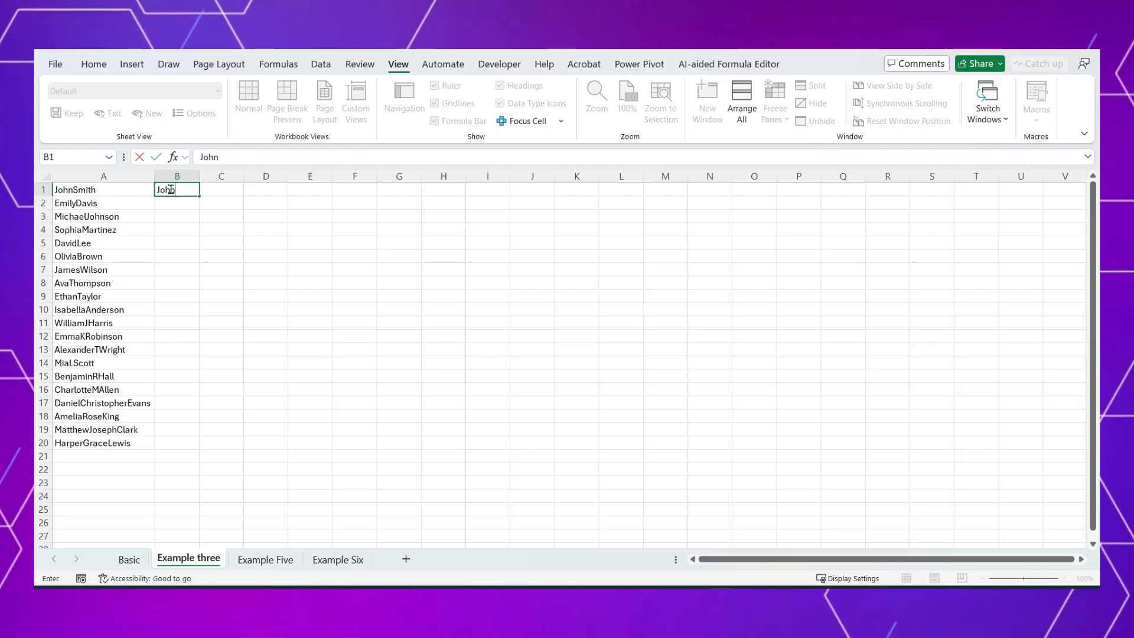
text(n)
key(Return)
key(ctrl+e)
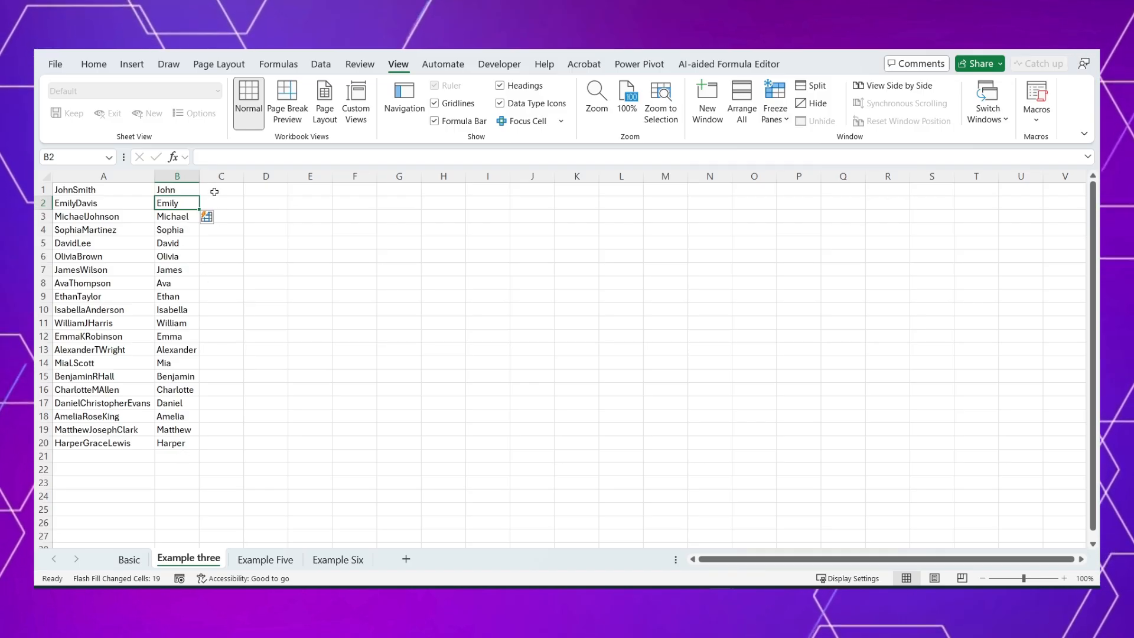
Step: Enter the last name from A1 in C1, Flash Fill column C, and check the rows with middle initials
click(217, 190)
text(Smith)
key(Return)
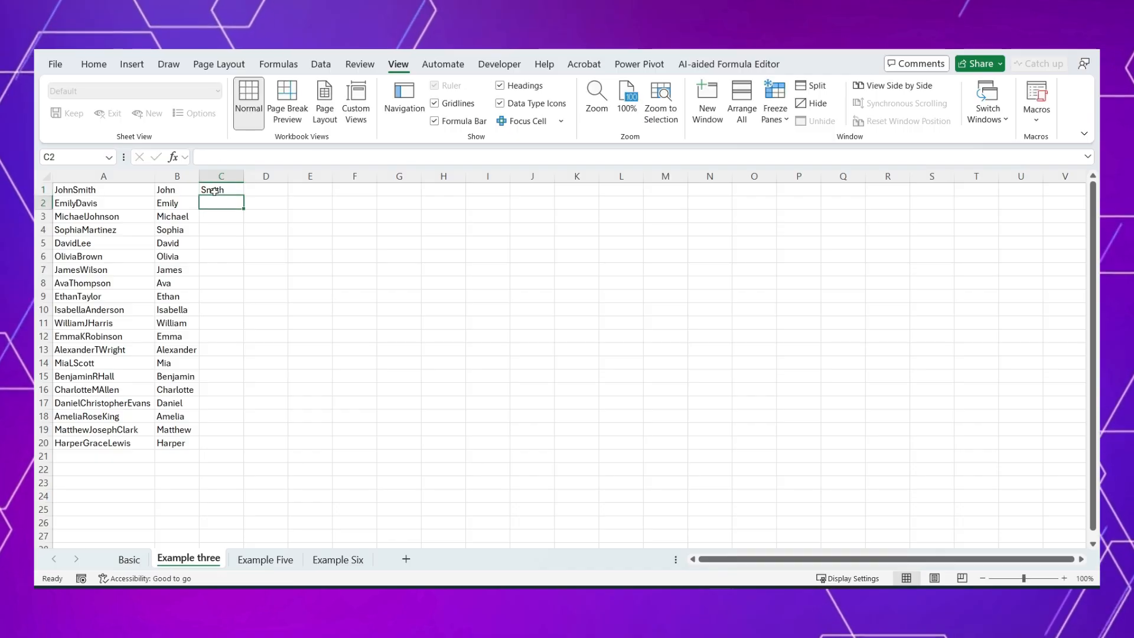
key(ctrl+e)
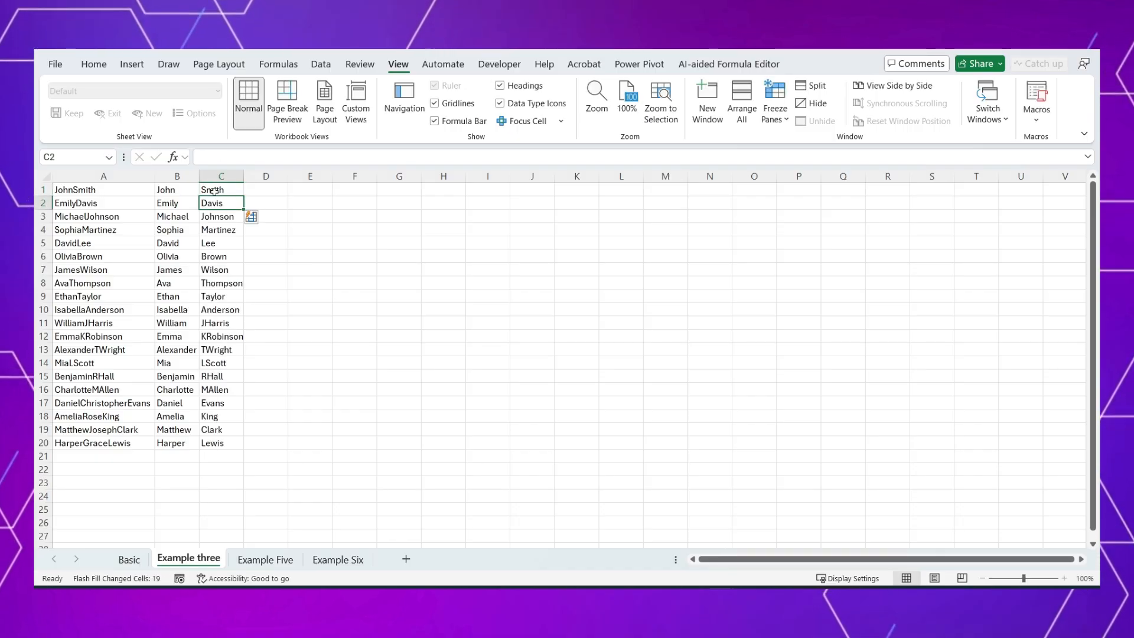
click(85, 323)
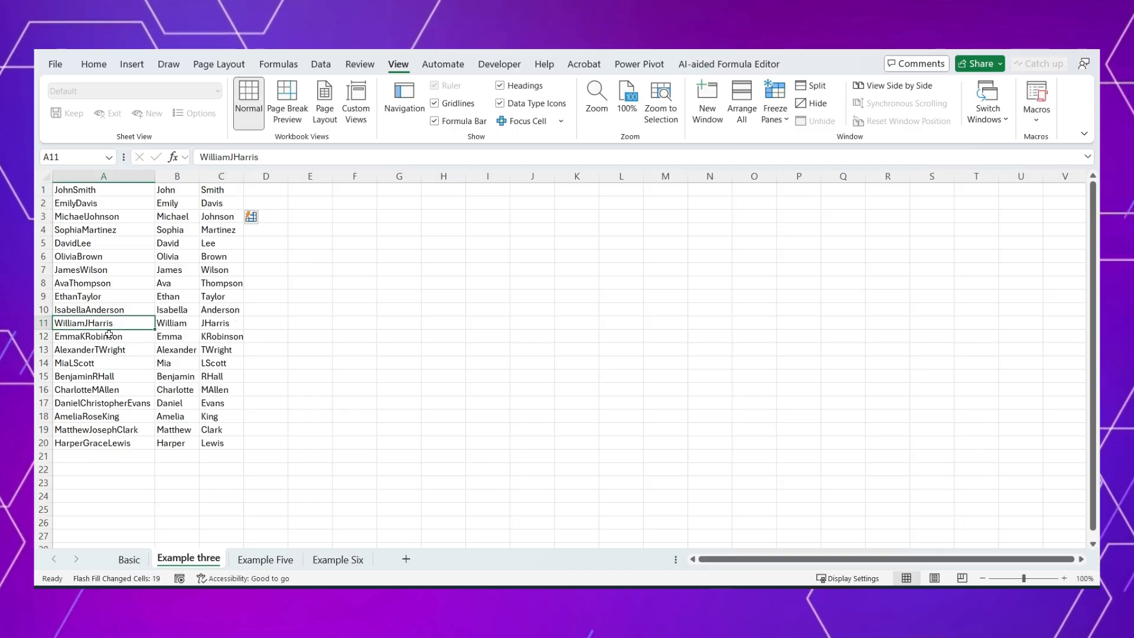
click(89, 336)
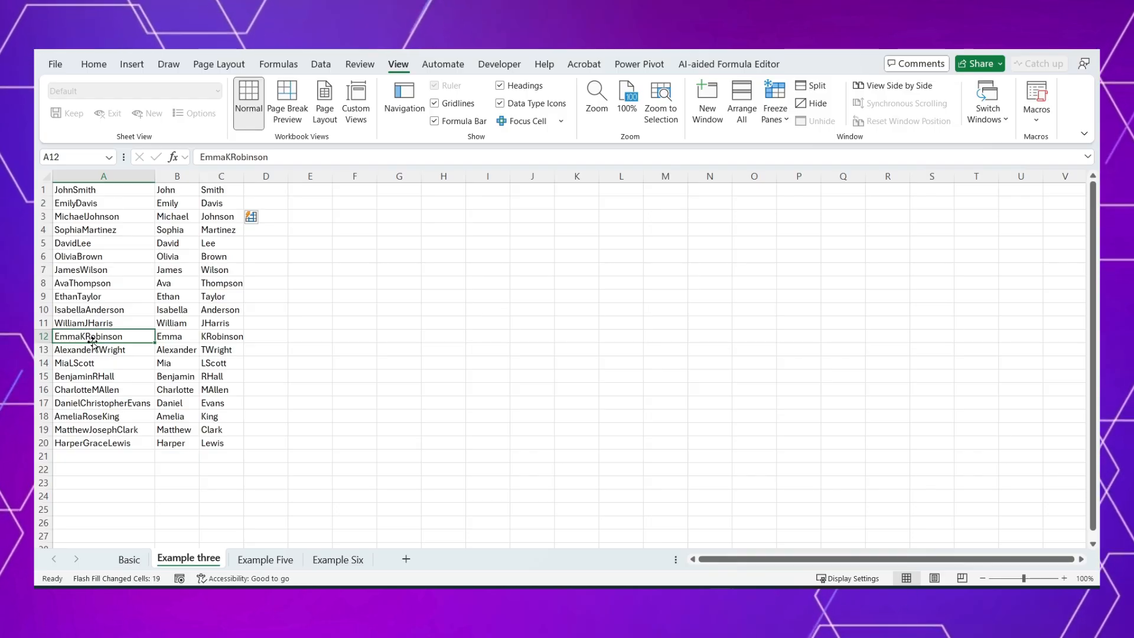
click(225, 326)
click(226, 333)
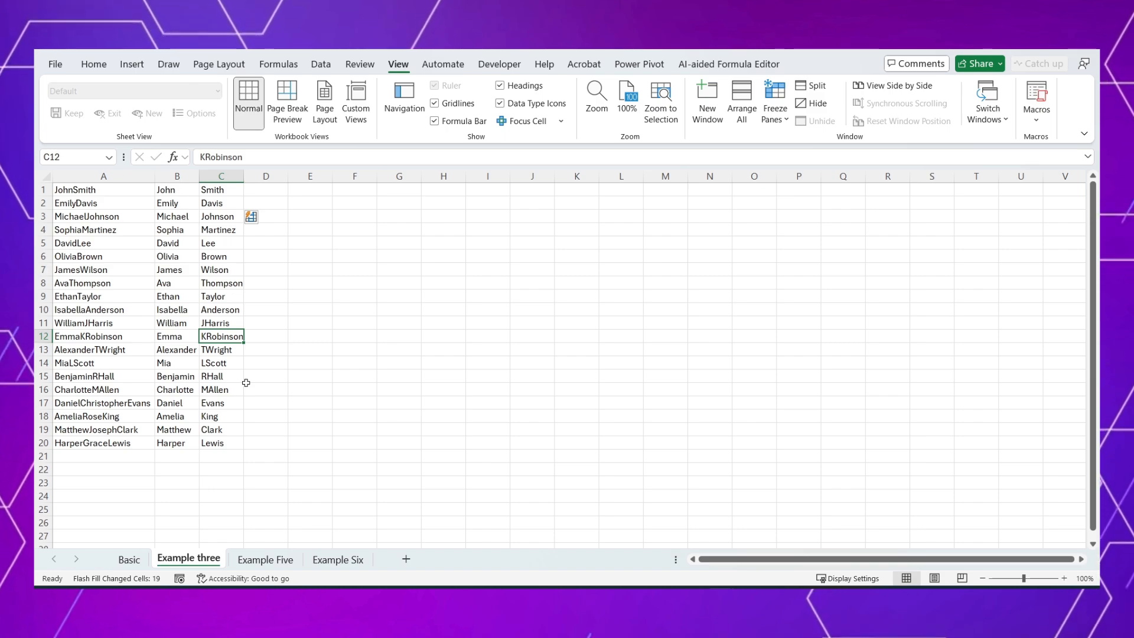
Step: Clear all Flash Fill names from columns B and C, rows 1 to 20
key(Up)
key(ctrl+Up)
key(Left)
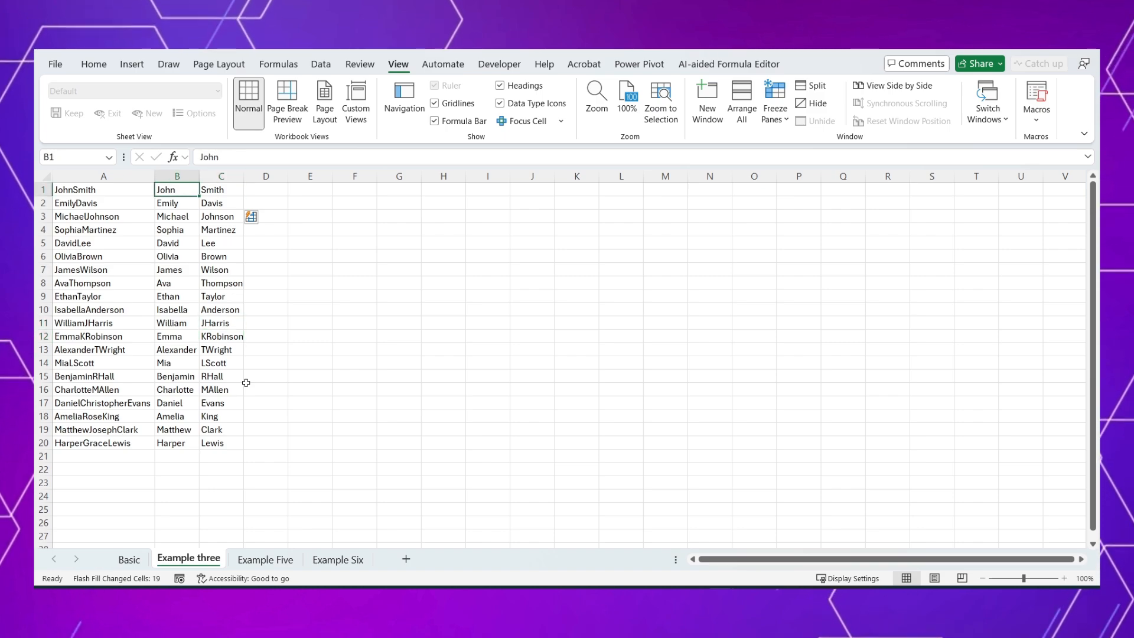
key(ctrl+shift+Right)
key(ctrl+shift+Down)
key(Delete)
key(ctrl+Up)
Step: Start a REGEXEXTRACT formula in B1 with the range A1:A20 as its text argument
text(=reg)
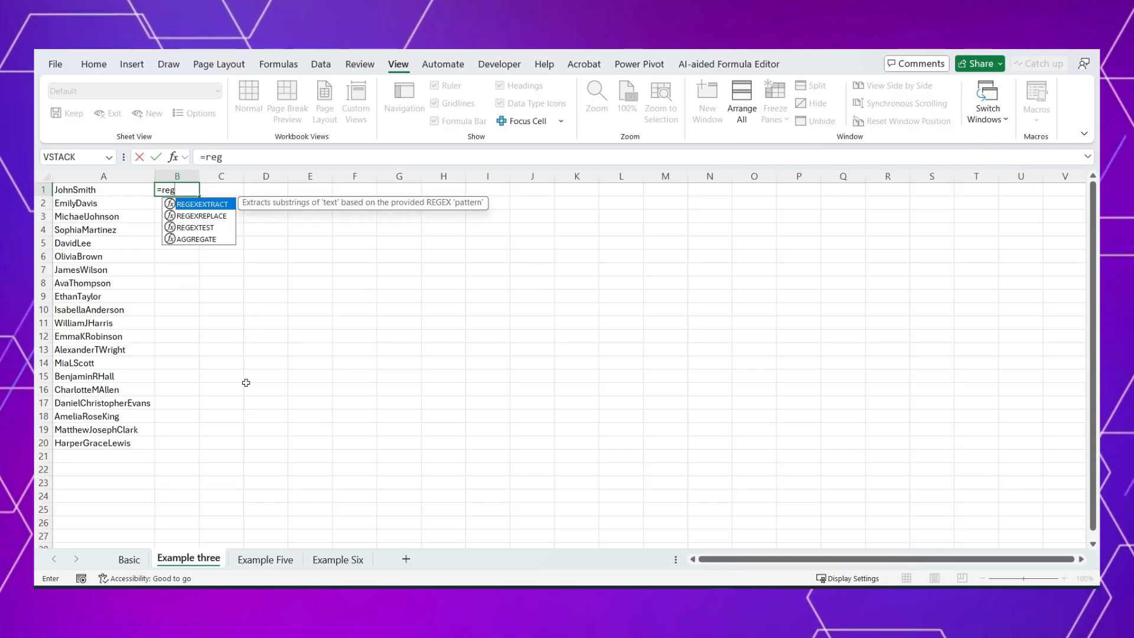
key(Tab)
key(Left)
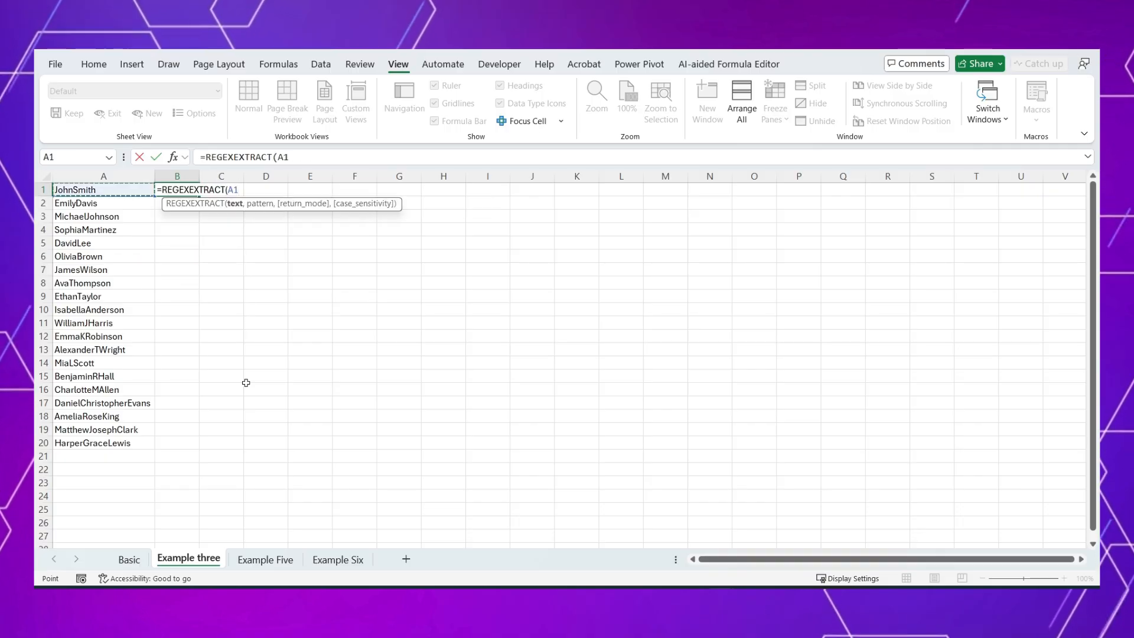
key(ctrl+shift+Down)
text(,)
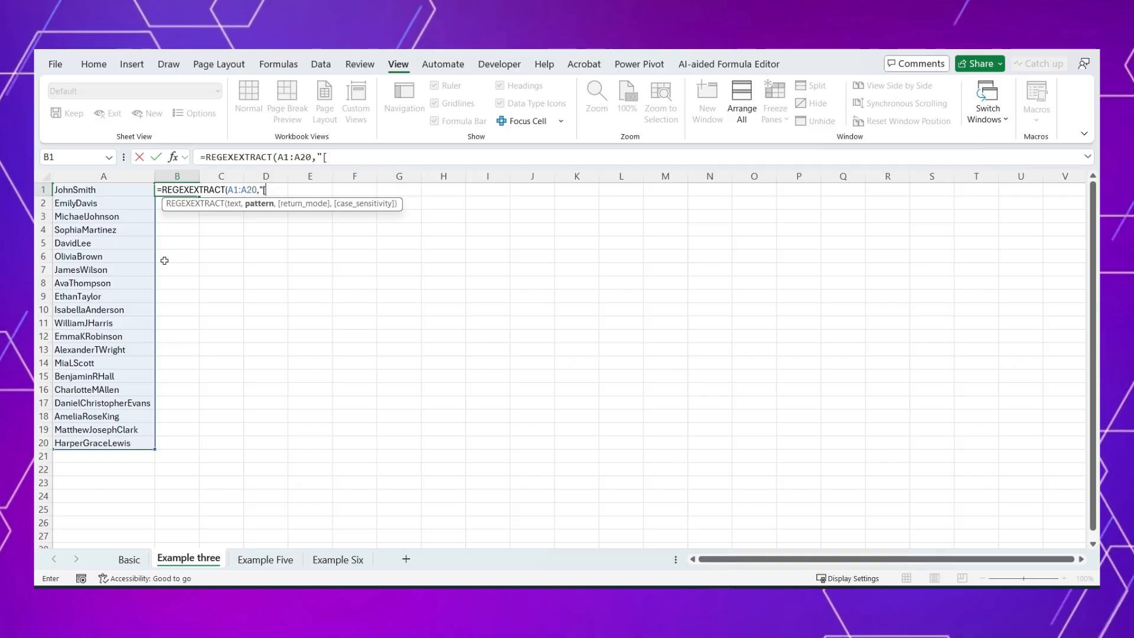
Step: Complete the B1 formula with the pattern "[A-Z][a-z]+" to extract the first names
text([A)
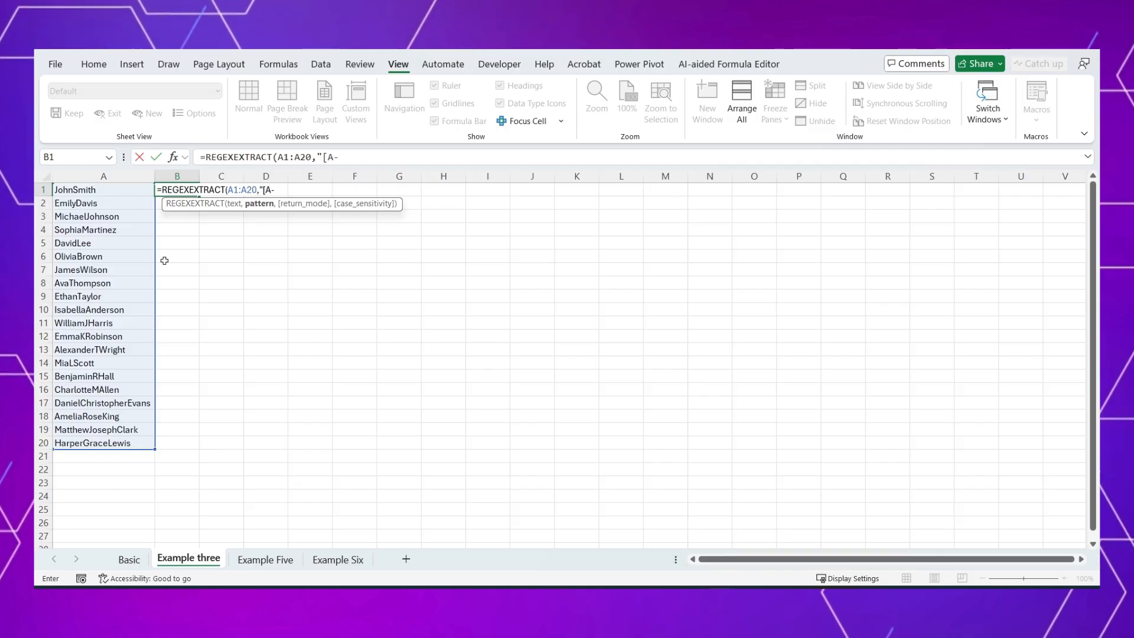
text(-Z][)
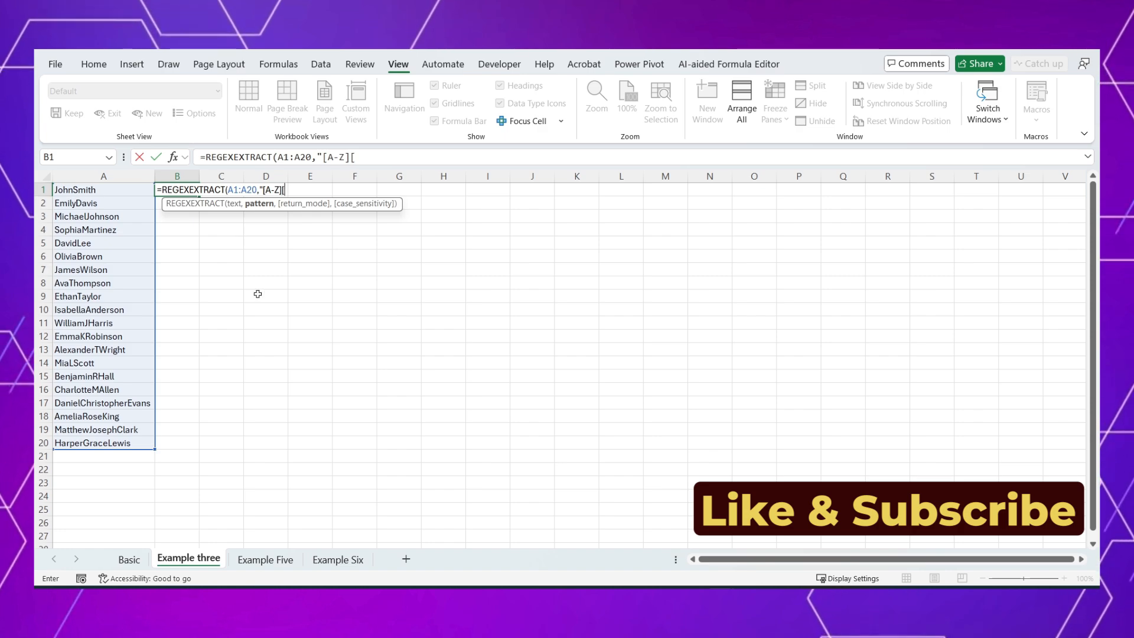
text(a-z])
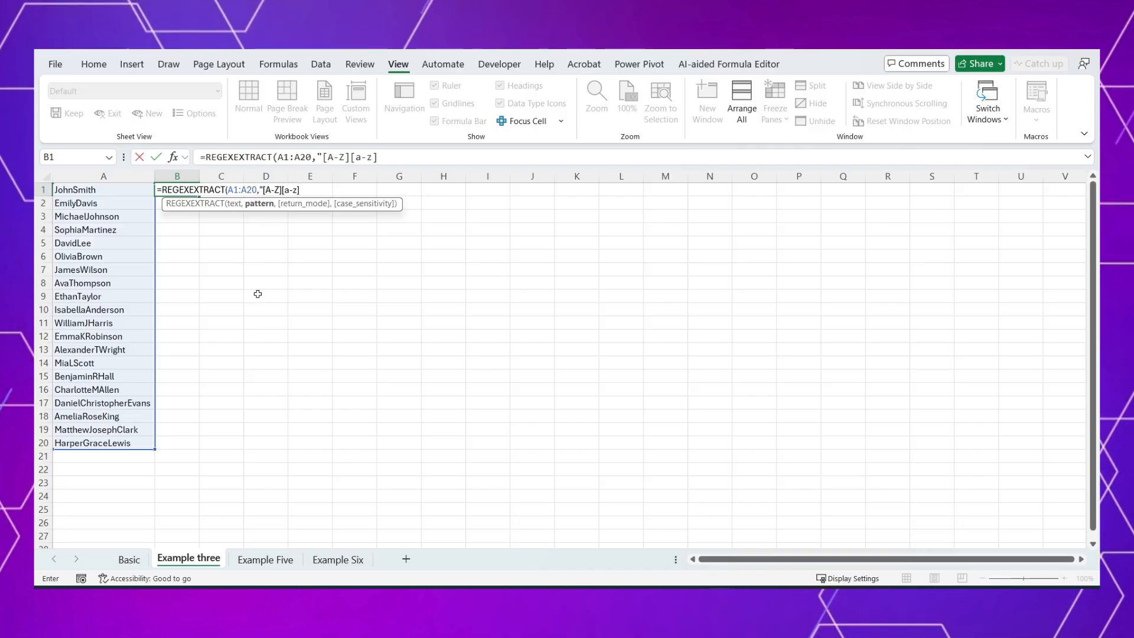
text(+)
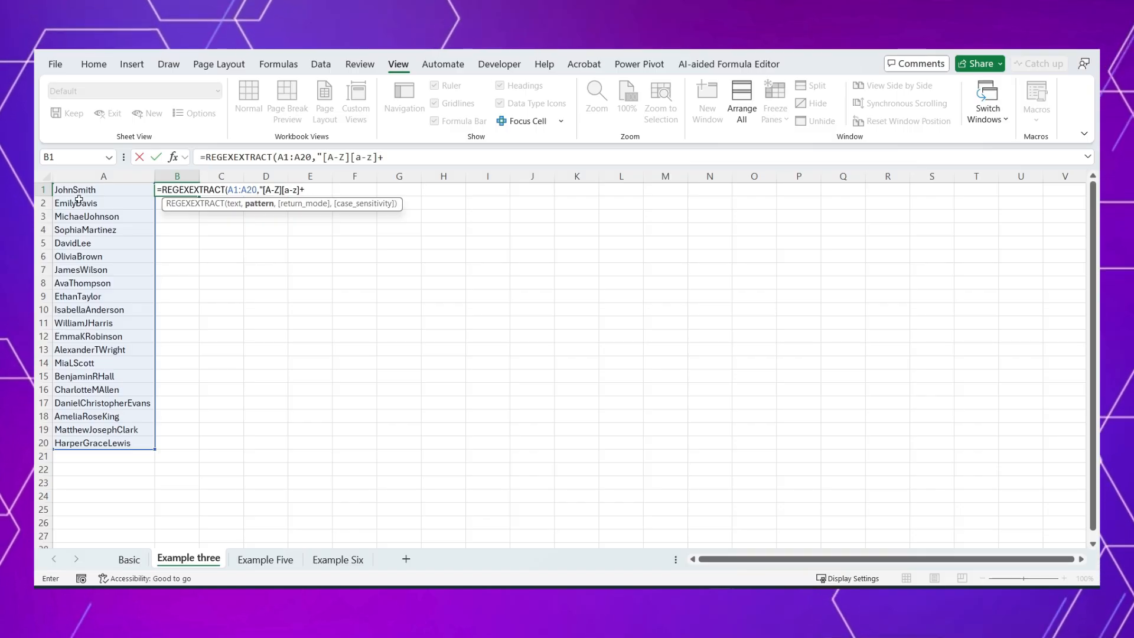
text(")
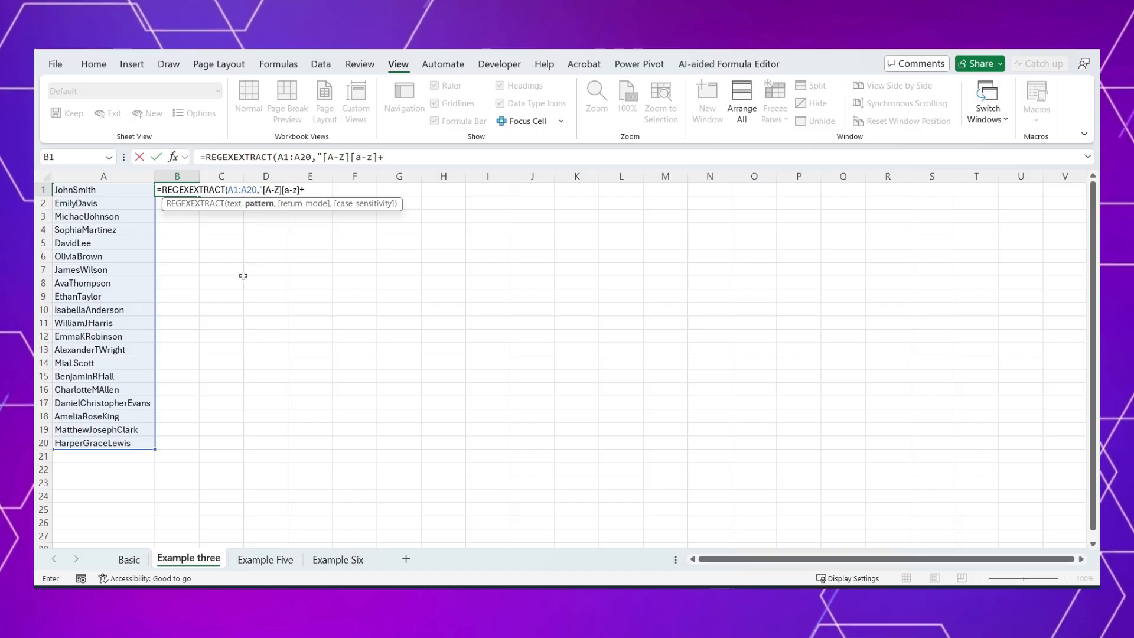
text())
key(Return)
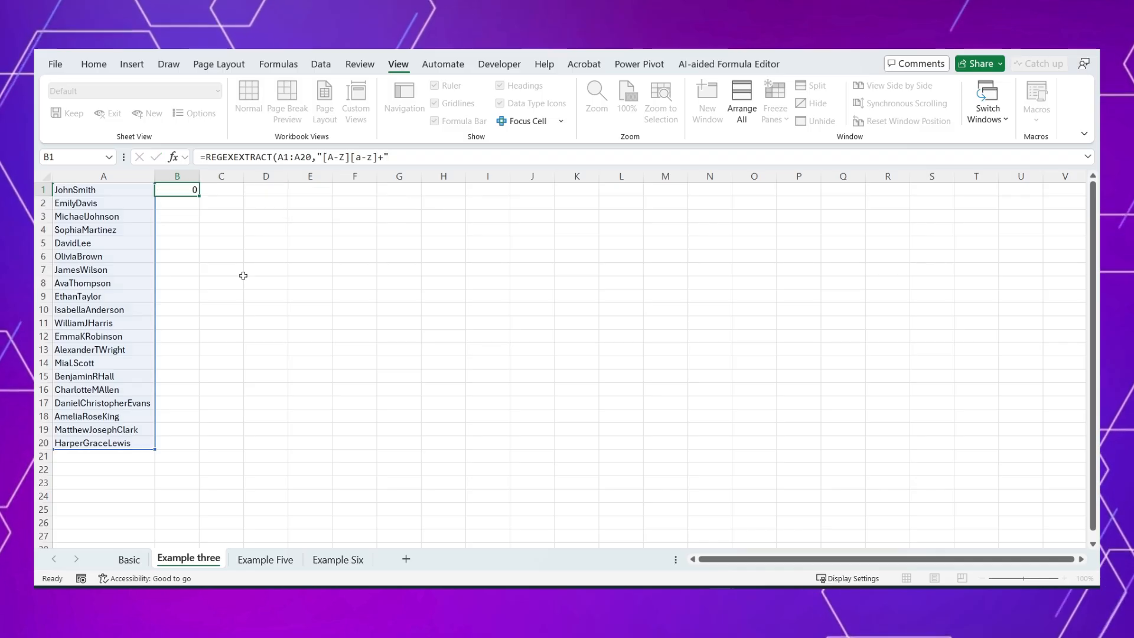
drag(177, 190, 177, 443)
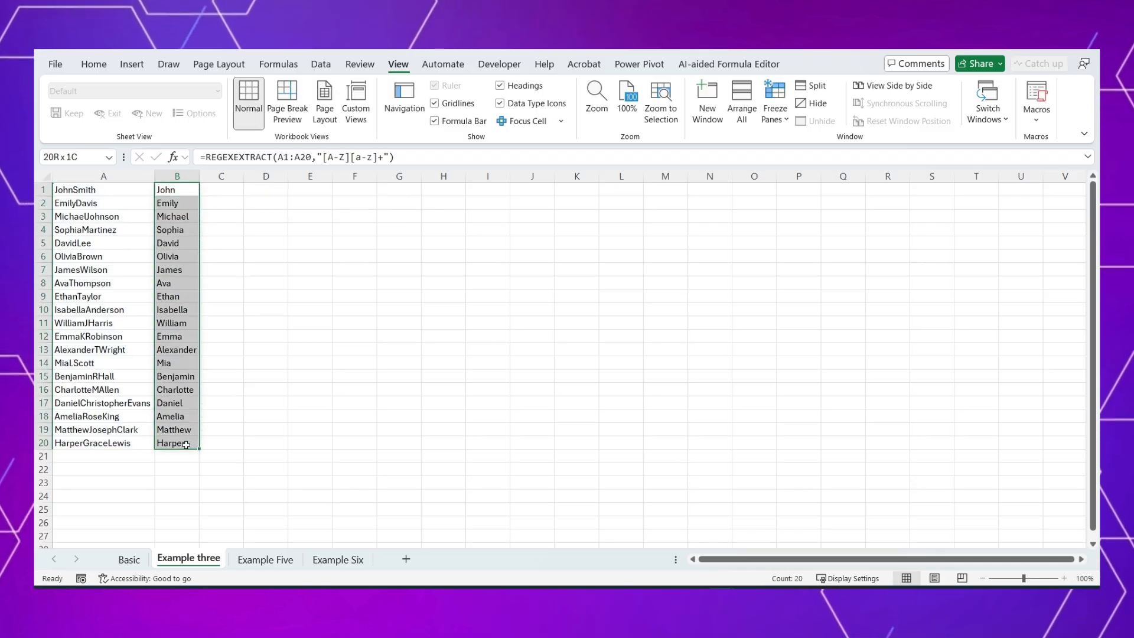
click(222, 270)
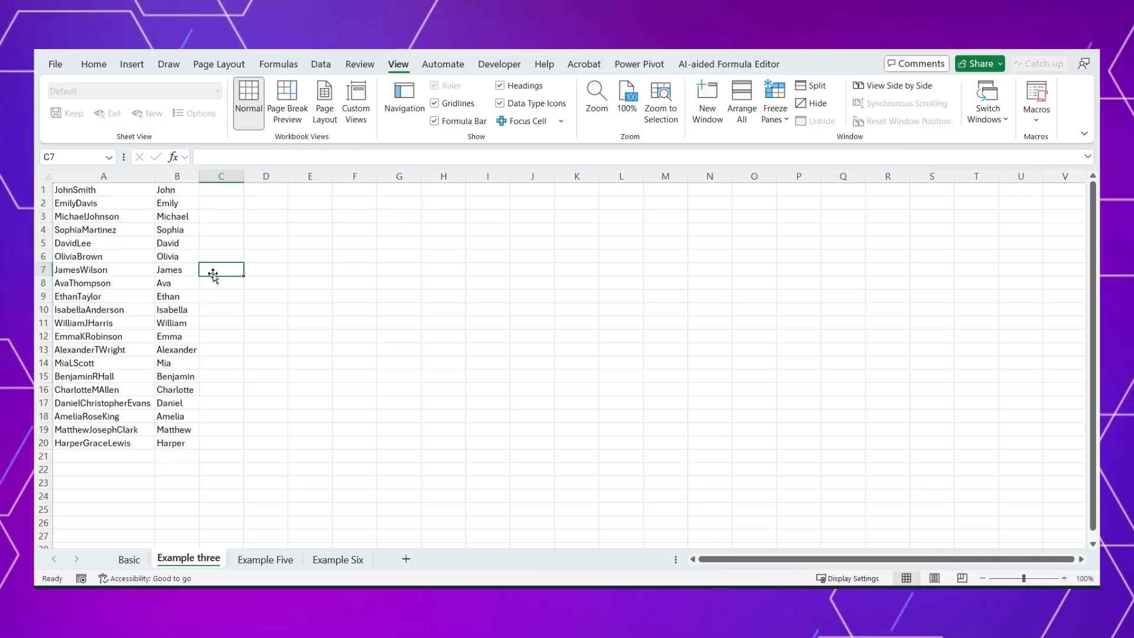
Step: Copy the B1 formula text without its equals sign and paste it into C1
click(182, 195)
drag(205, 157, 444, 154)
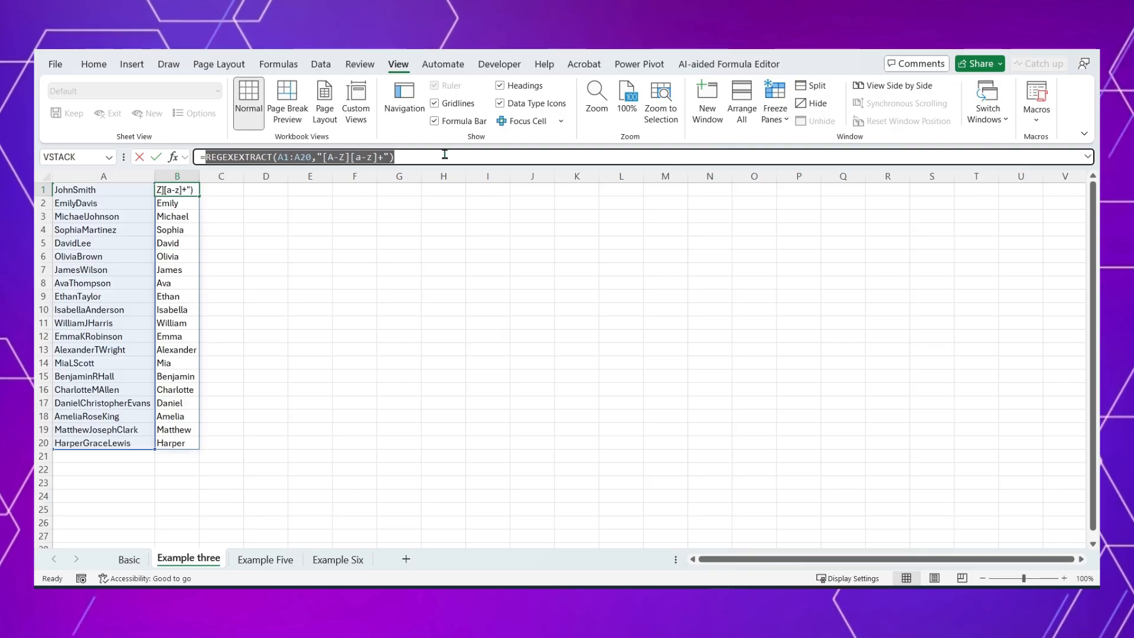
key(ctrl+c)
key(Escape)
click(224, 189)
key(ctrl+v)
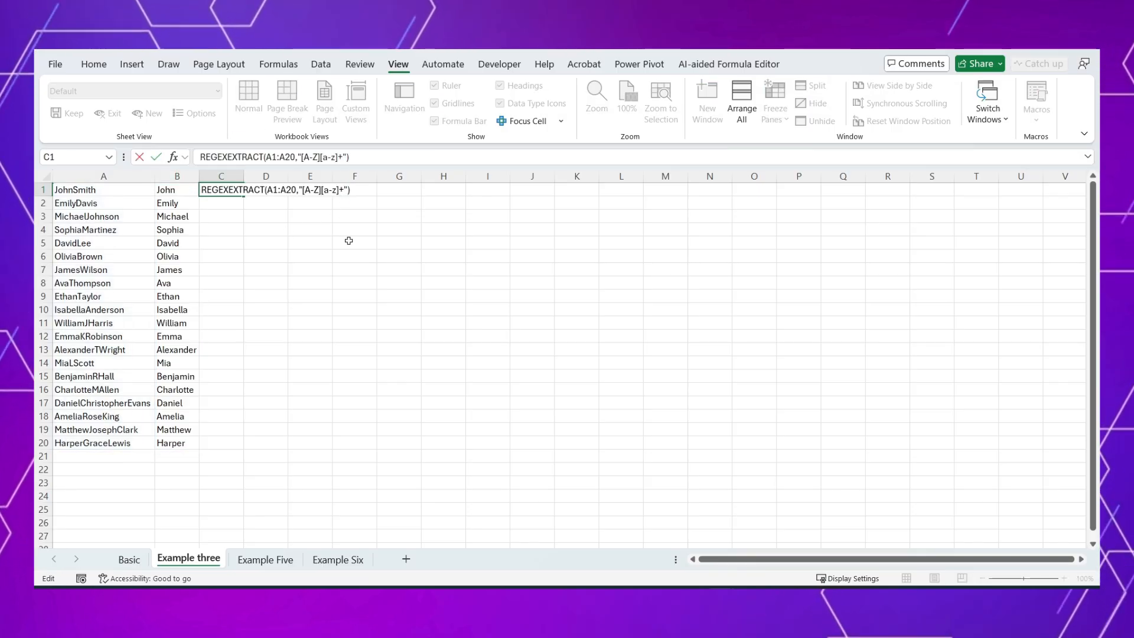
Step: Complete the C1 formula as =REGEXEXTRACT(A1:A20,"[A-Z][a-z]+$") to extract the last names
text($)
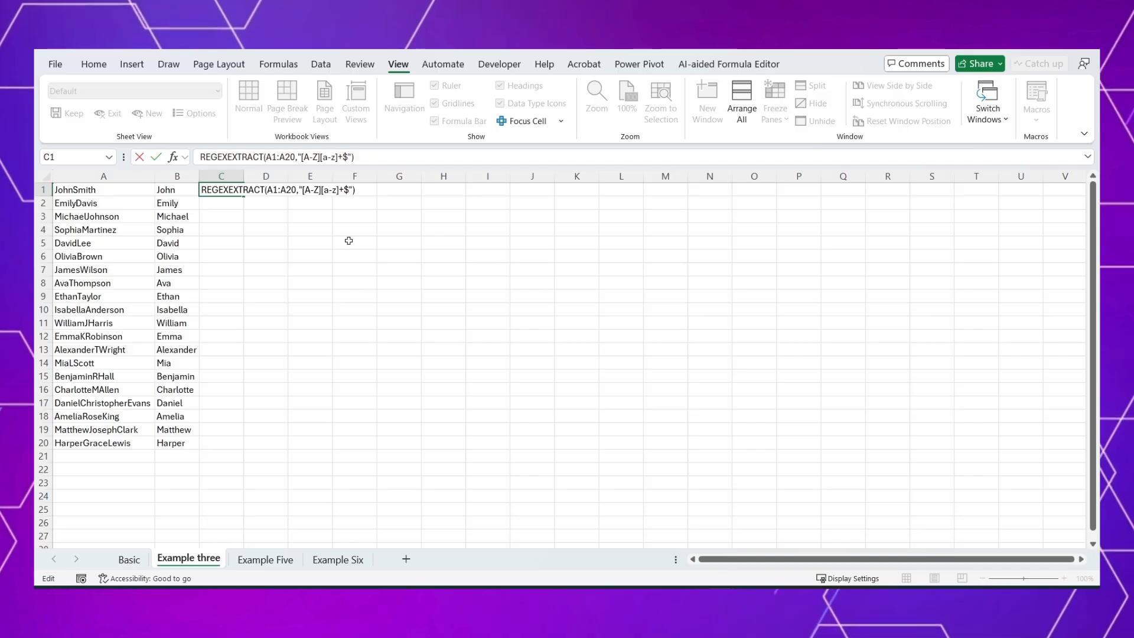
key(ctrl+Return)
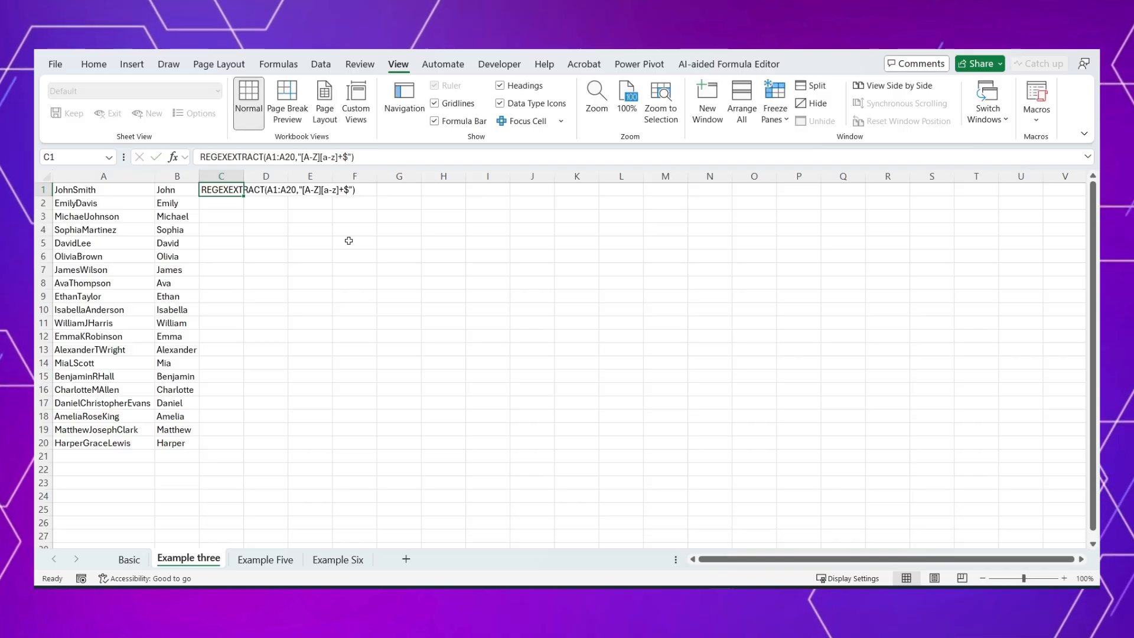
click(203, 156)
text(=)
key(Return)
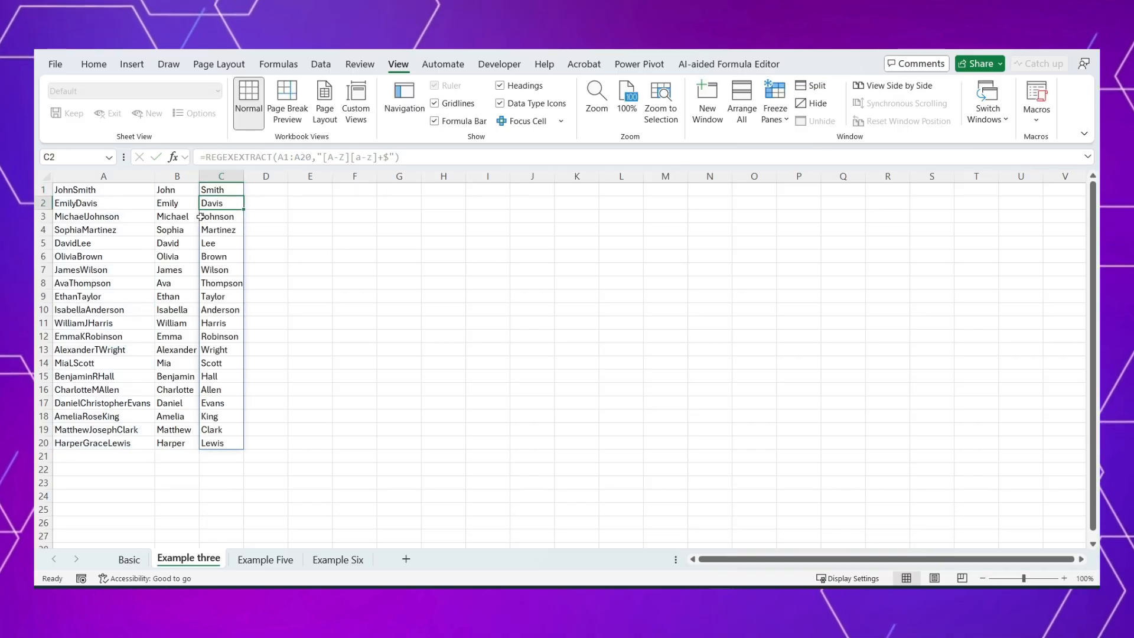
Step: Compare the full names with middle initials in A11 and A12 with their extracted last names in column C
click(105, 324)
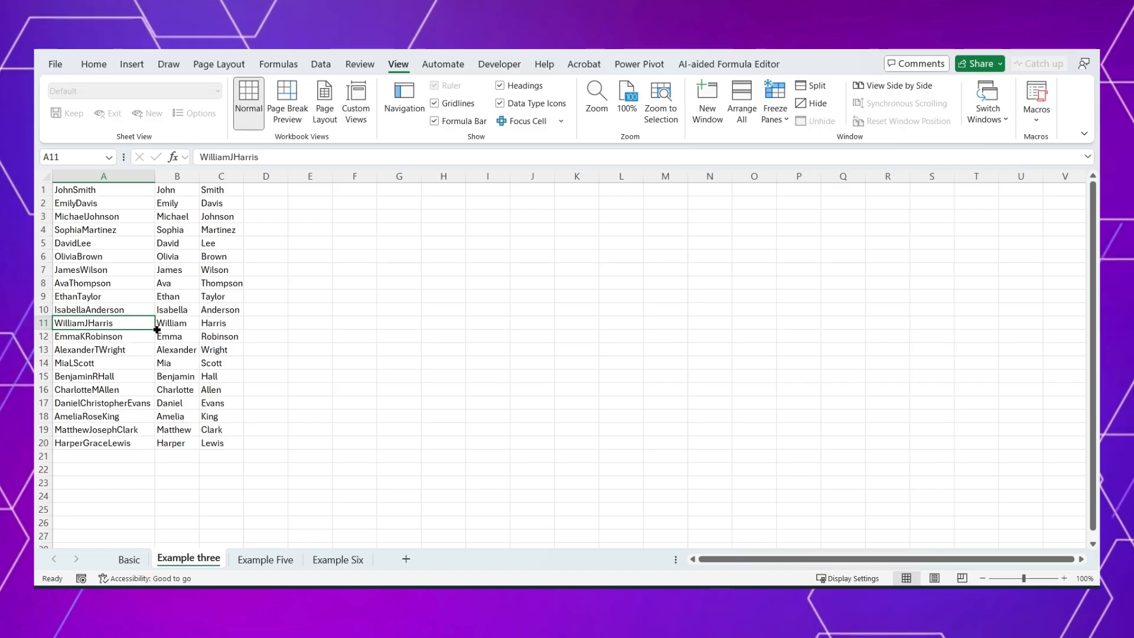
click(216, 324)
click(116, 336)
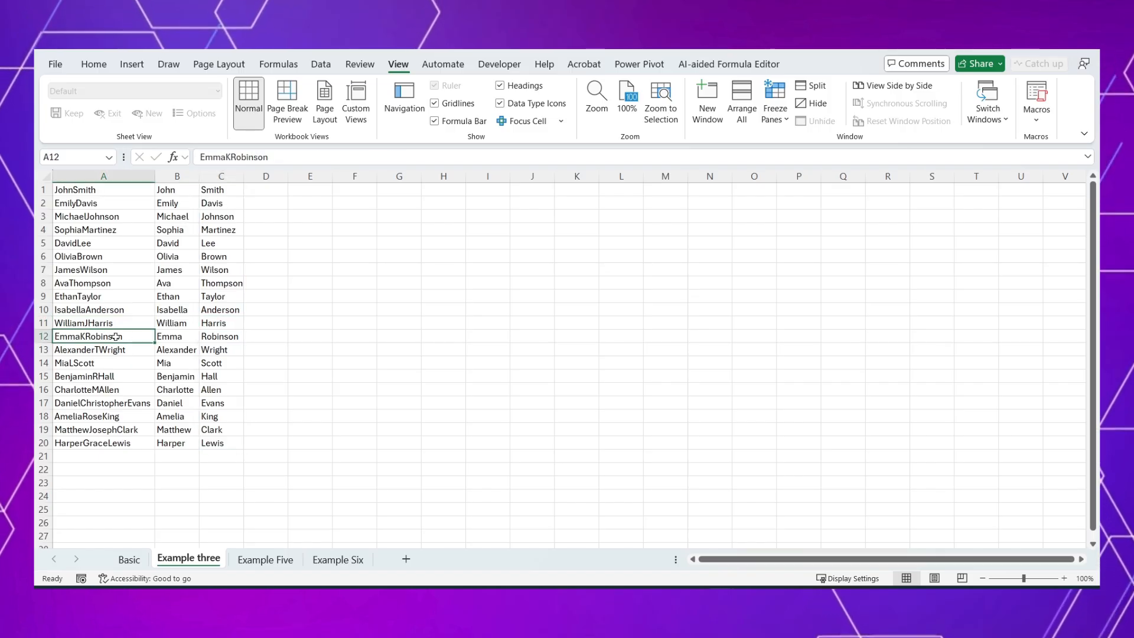
click(229, 336)
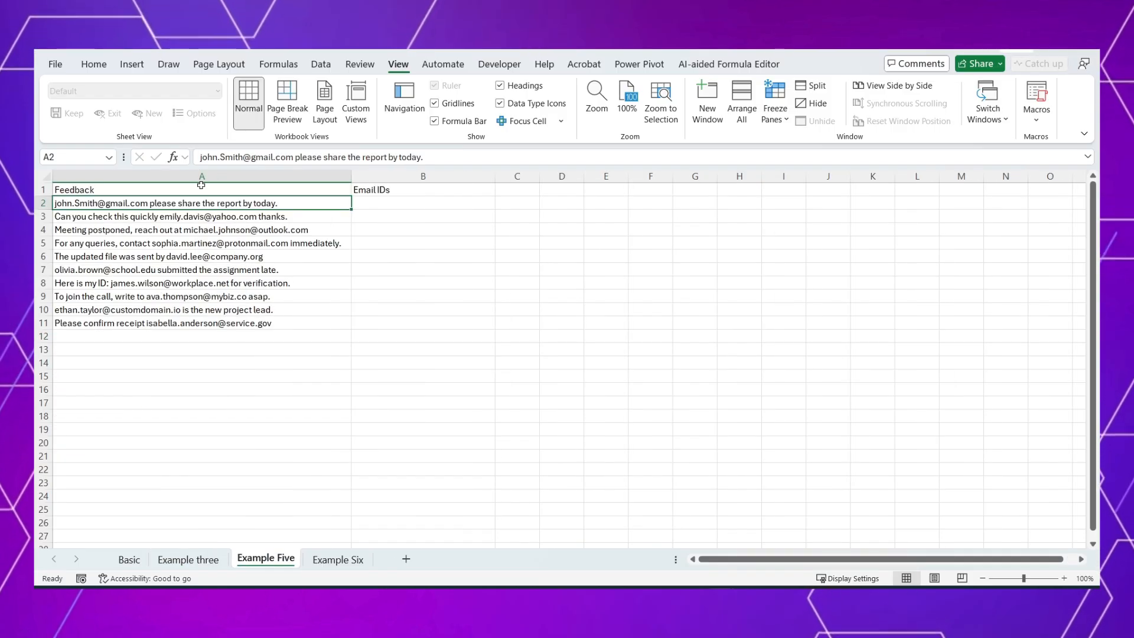
Step: Review the feedback texts in A1:A11 of the Example Five sheet for embedded e-mail addresses
drag(201, 185, 198, 323)
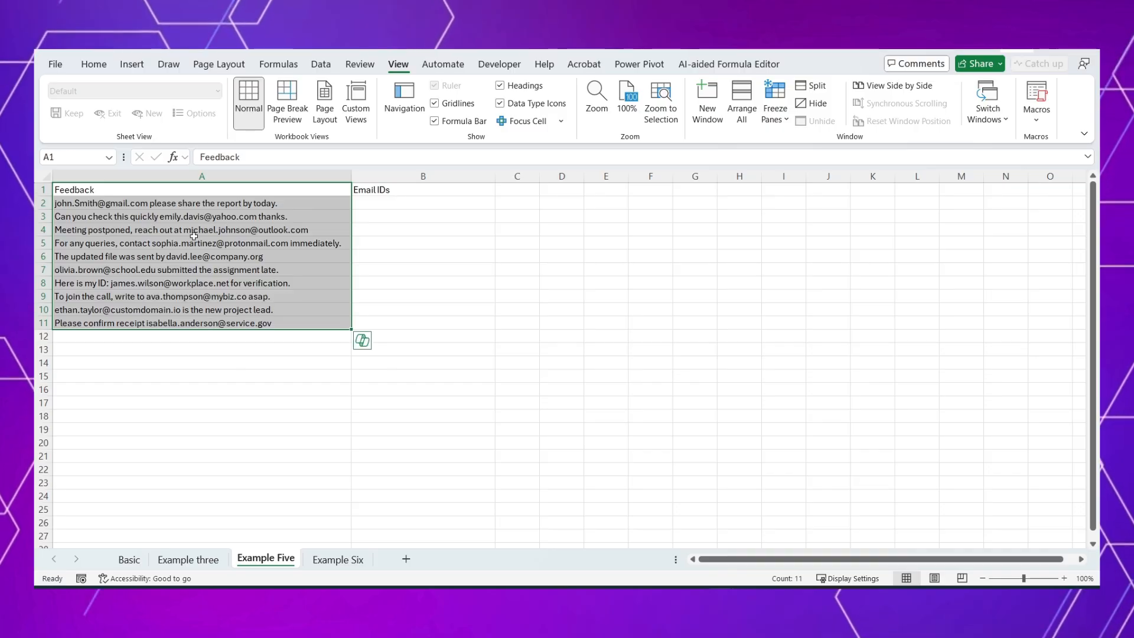
key(Down)
key(Down)
key(Down)
key(Down)
key(Down)
key(Down)
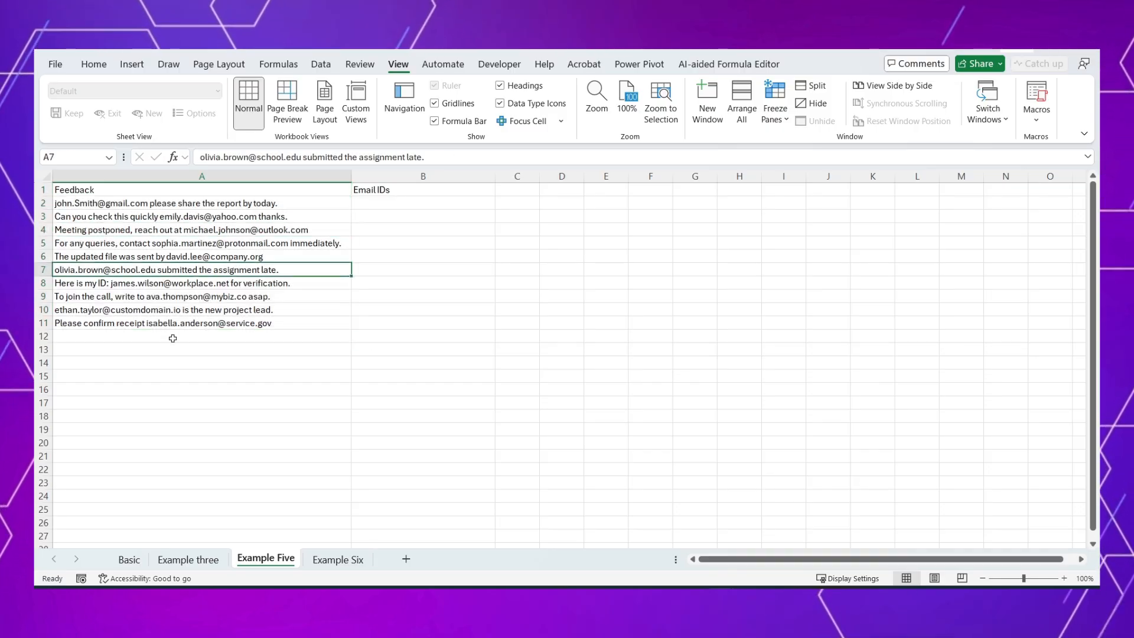
Step: Start a REGEXEXTRACT formula in B2 with the range A2:A11 as its text argument
click(370, 203)
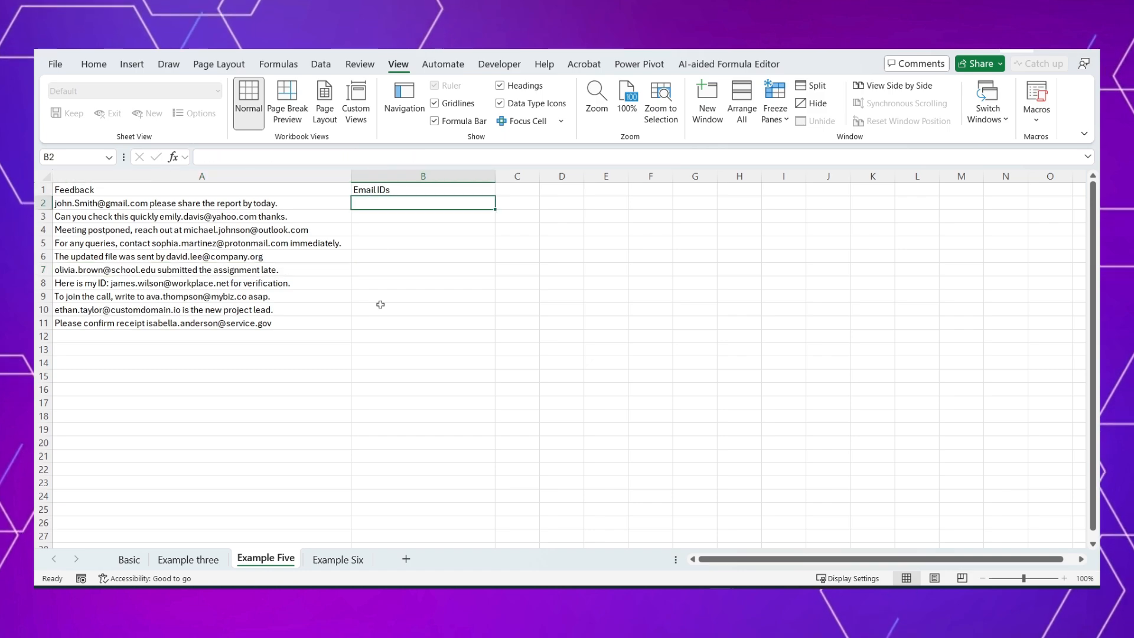
text(=reg)
key(Tab)
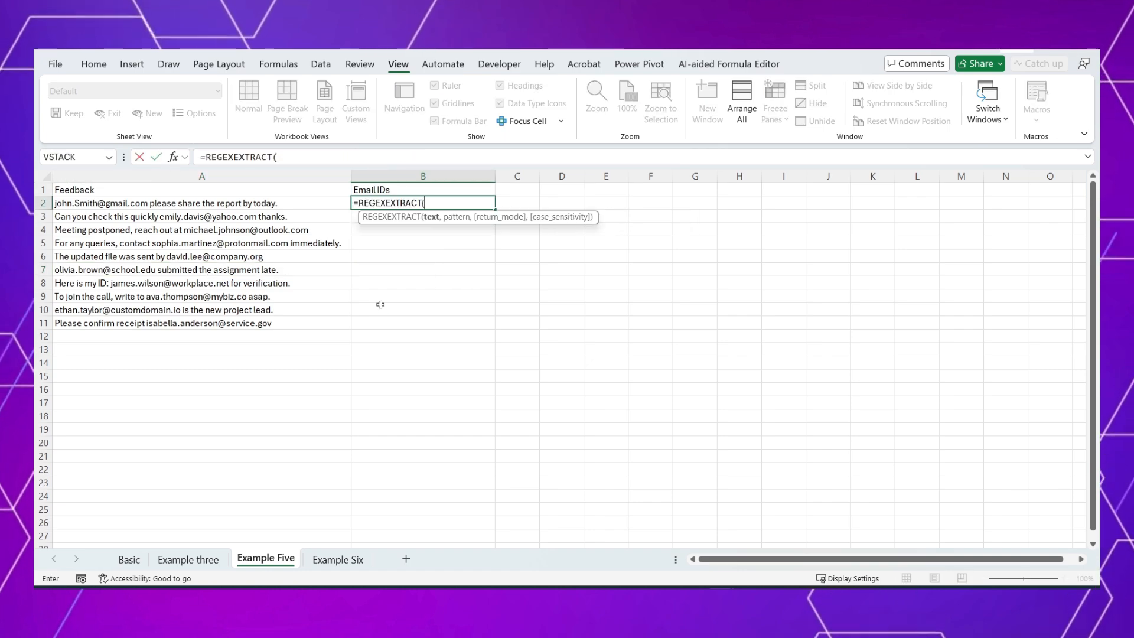
drag(284, 204, 286, 318)
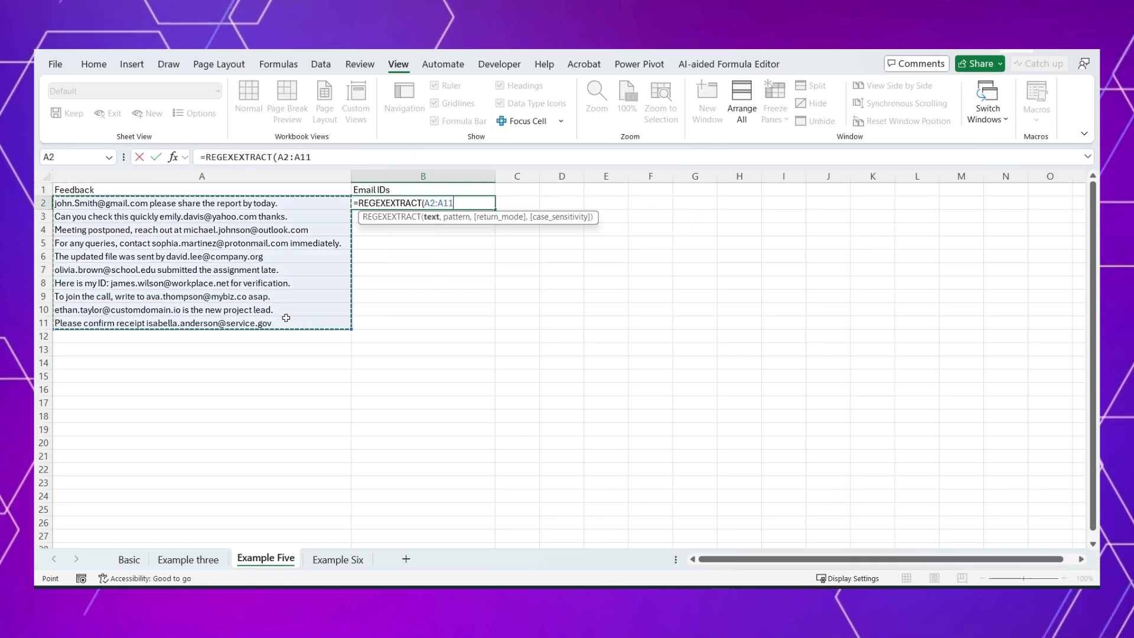
text(,)
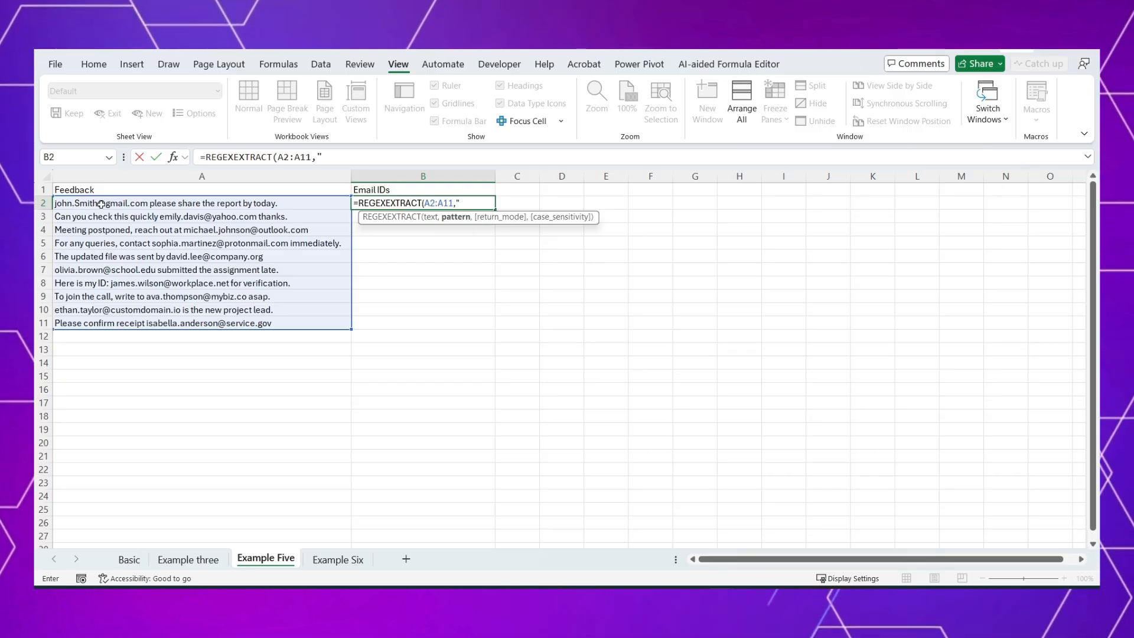
Step: Enter [A-Za-z.]+@ as the first part of the B2 pattern, matching the e-mail text up to the at sign
text([)
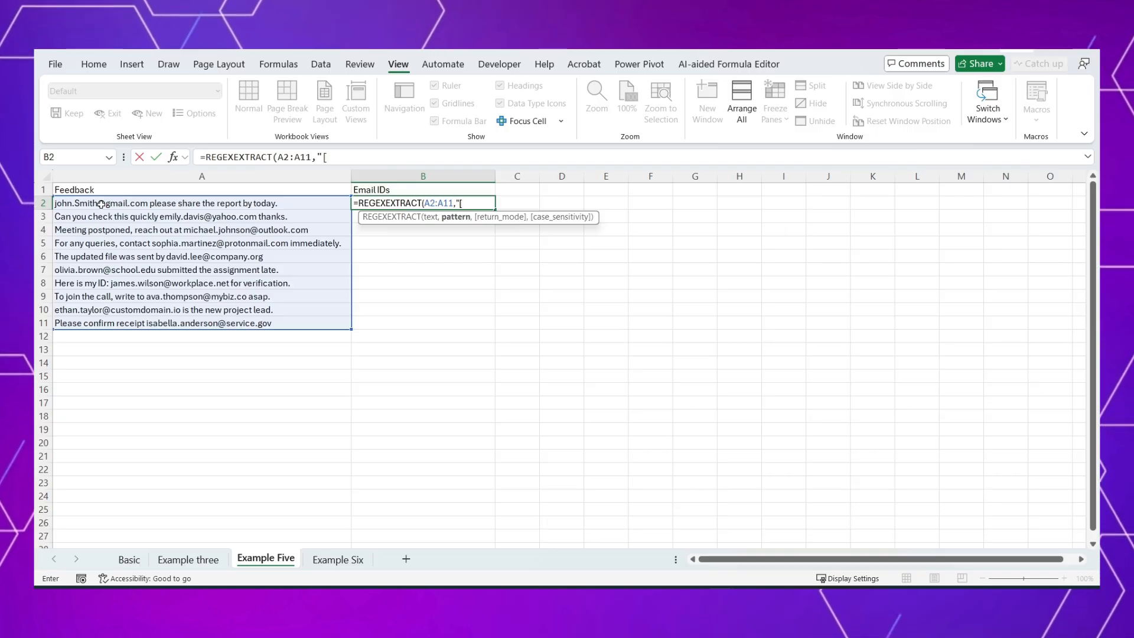
text(A-Za-z)
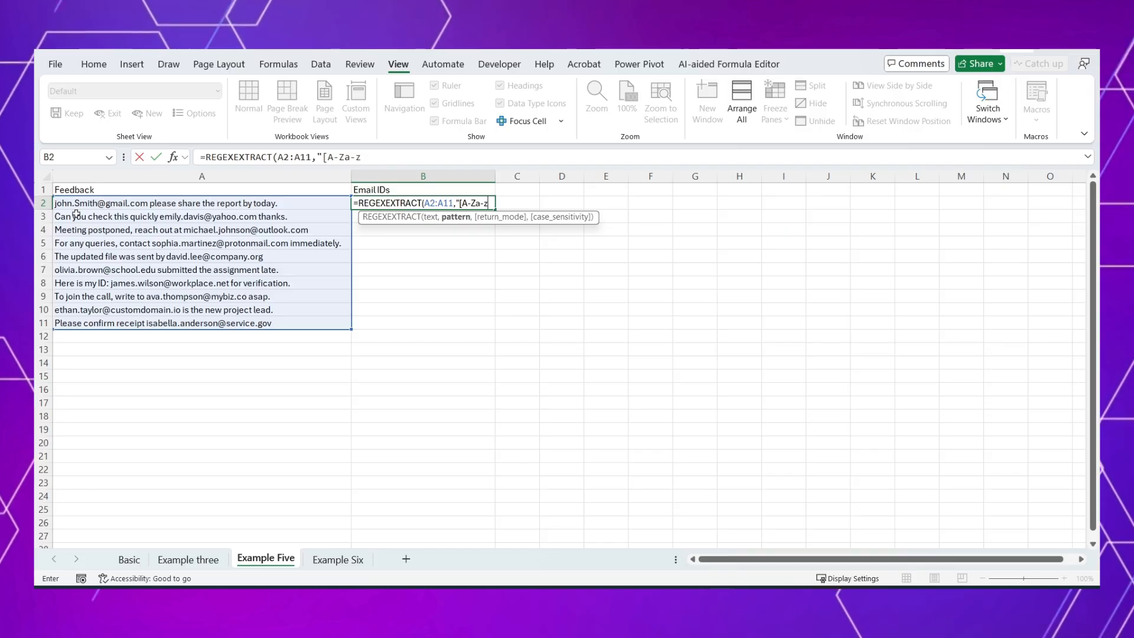
text(.]+@)
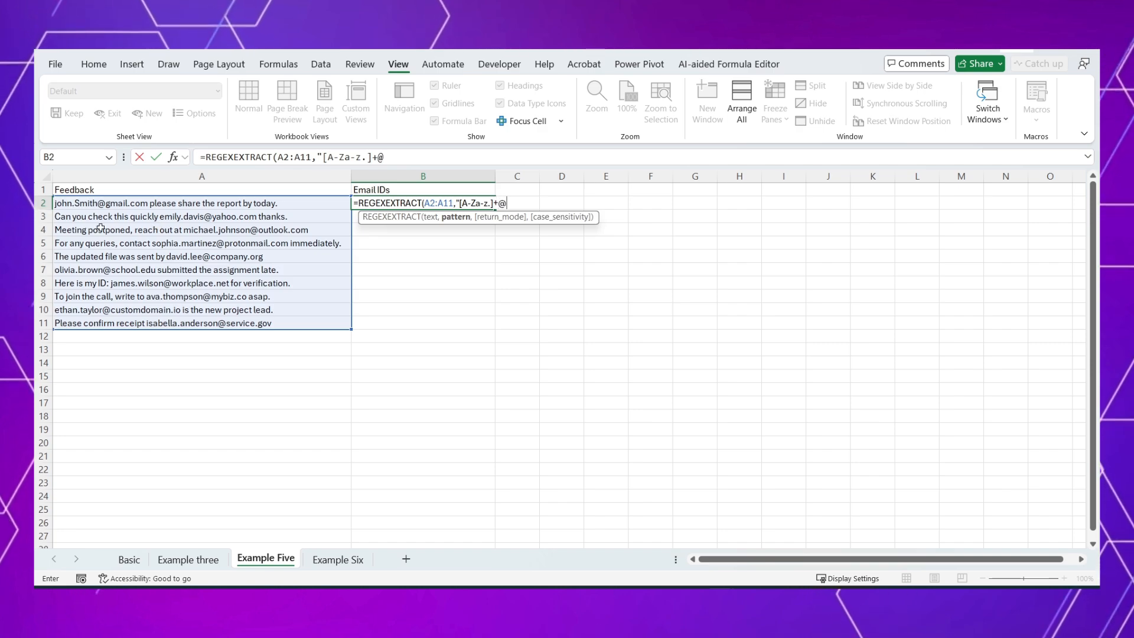
Step: Add [A-Za-z.]+ for the e-mail domain to the B2 pattern and commit the formula
text([)
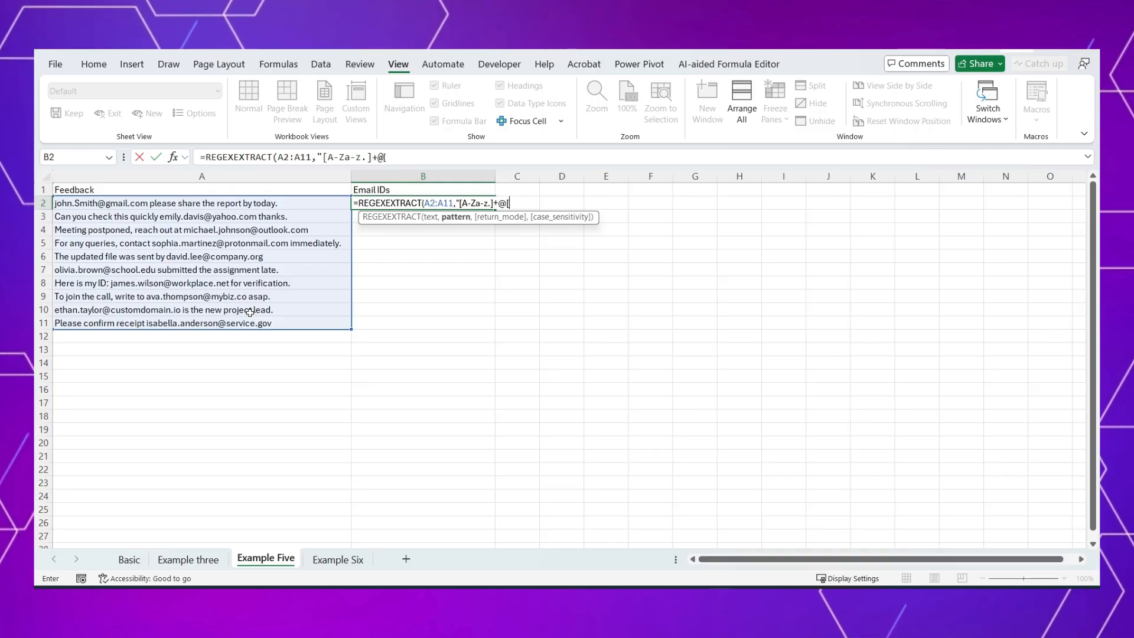
text(A-Za-z)
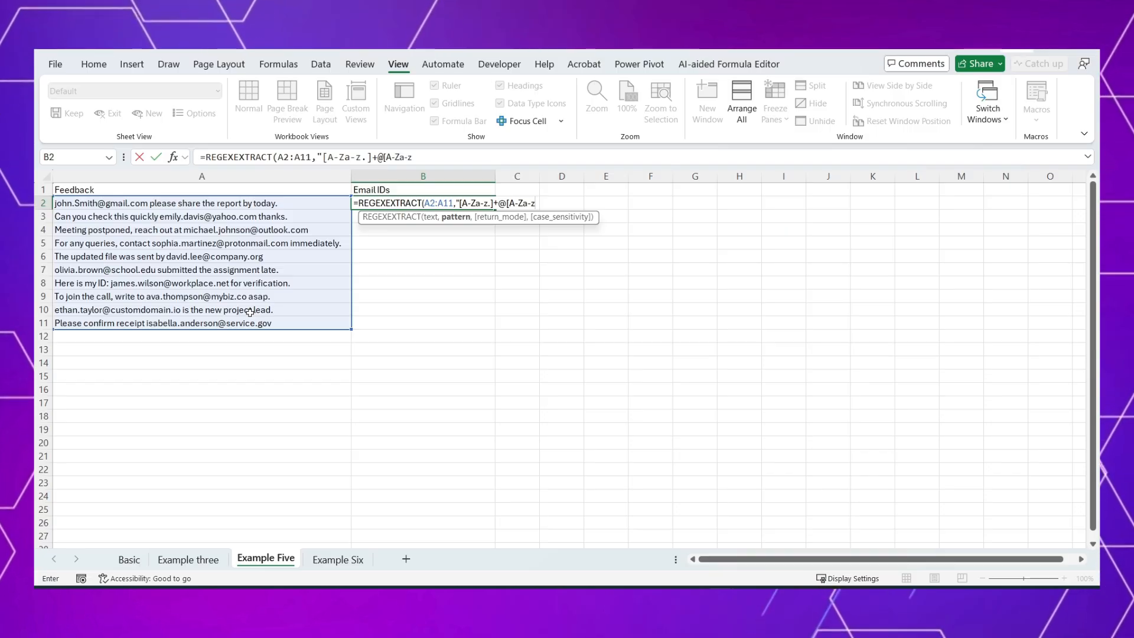
text(.)
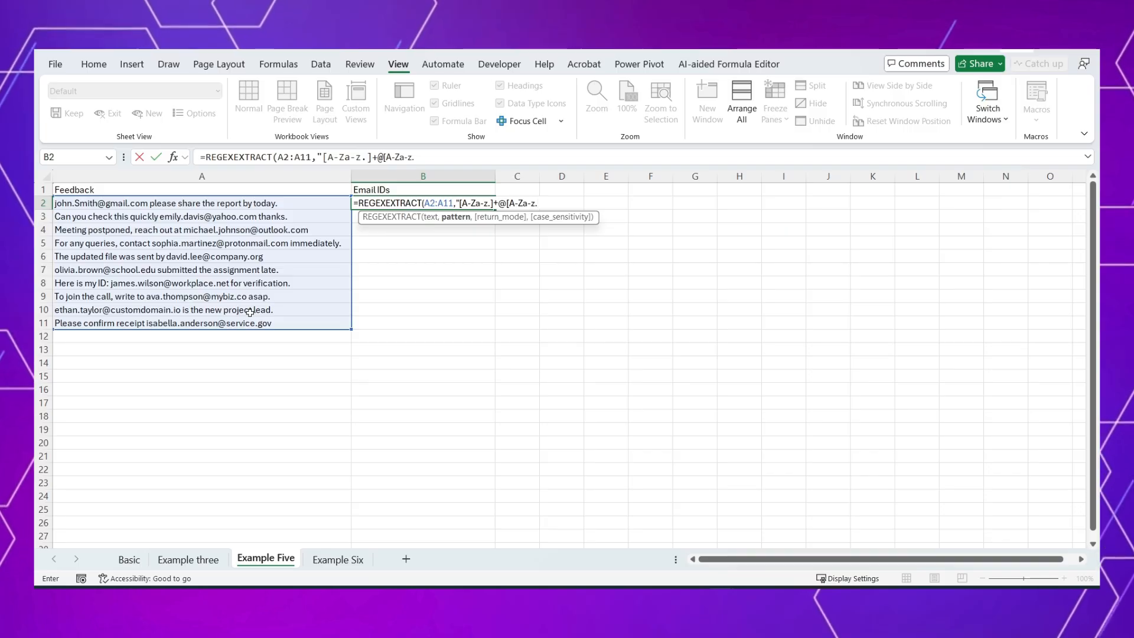
text(])
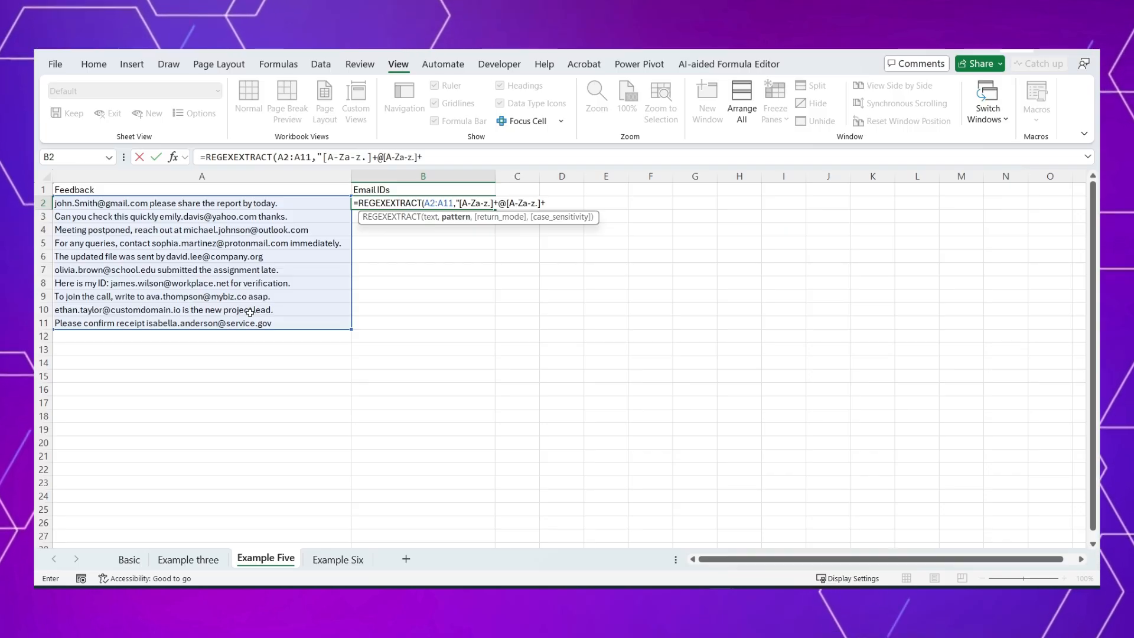
text(+")
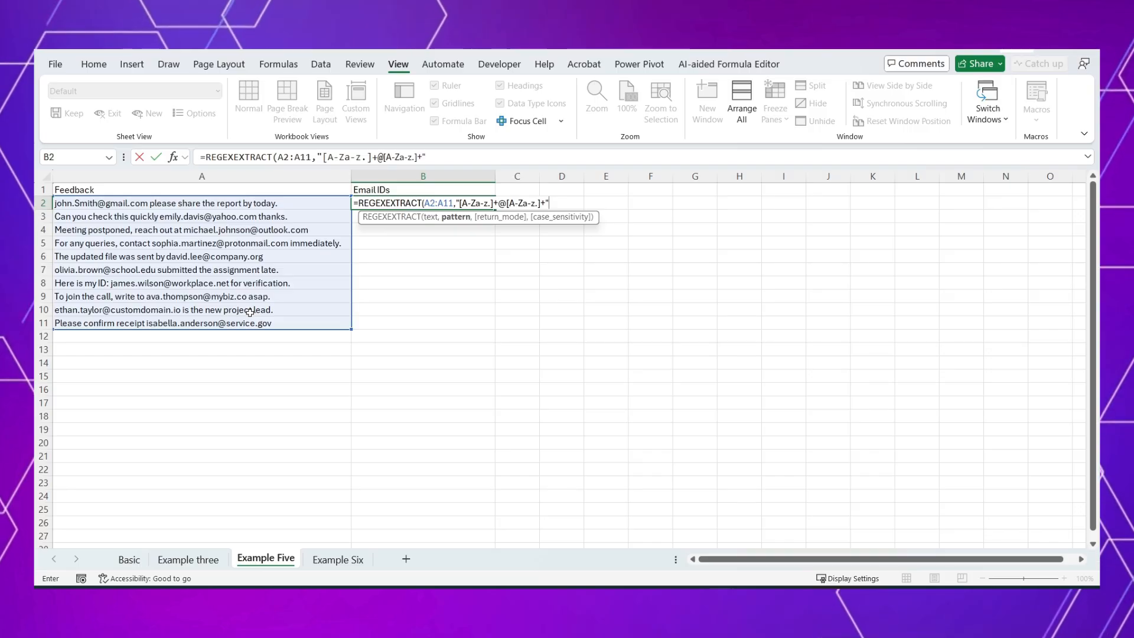
text())
key(ctrl+Return)
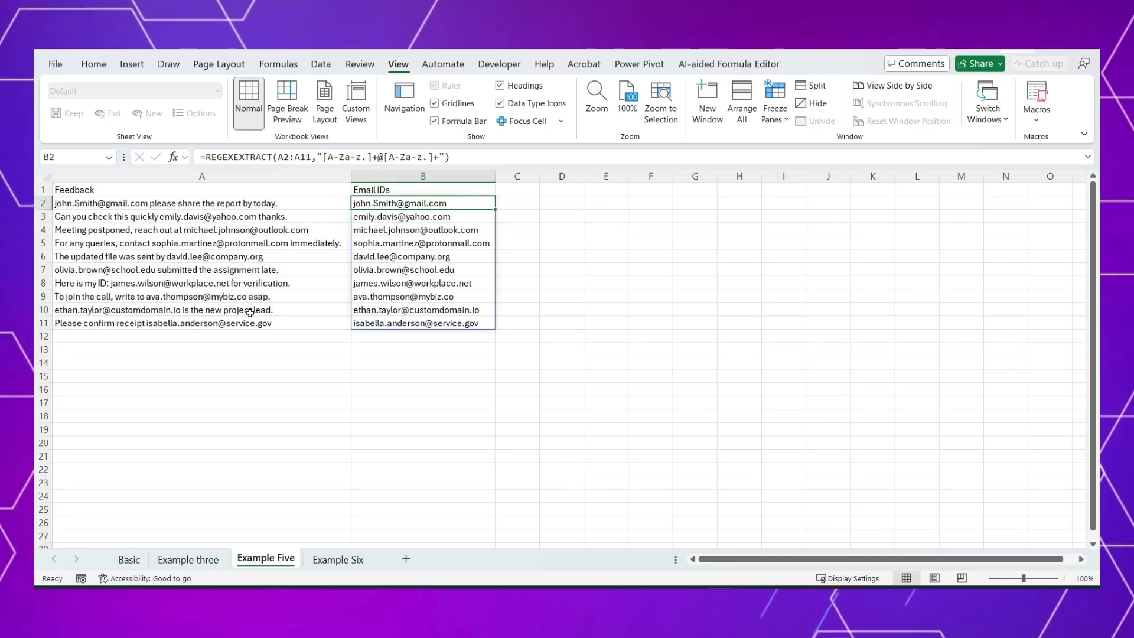
Step: Check the extracted e-mail addresses in B2:B11 against the feedback texts in column A
drag(371, 202, 423, 323)
click(236, 283)
click(388, 260)
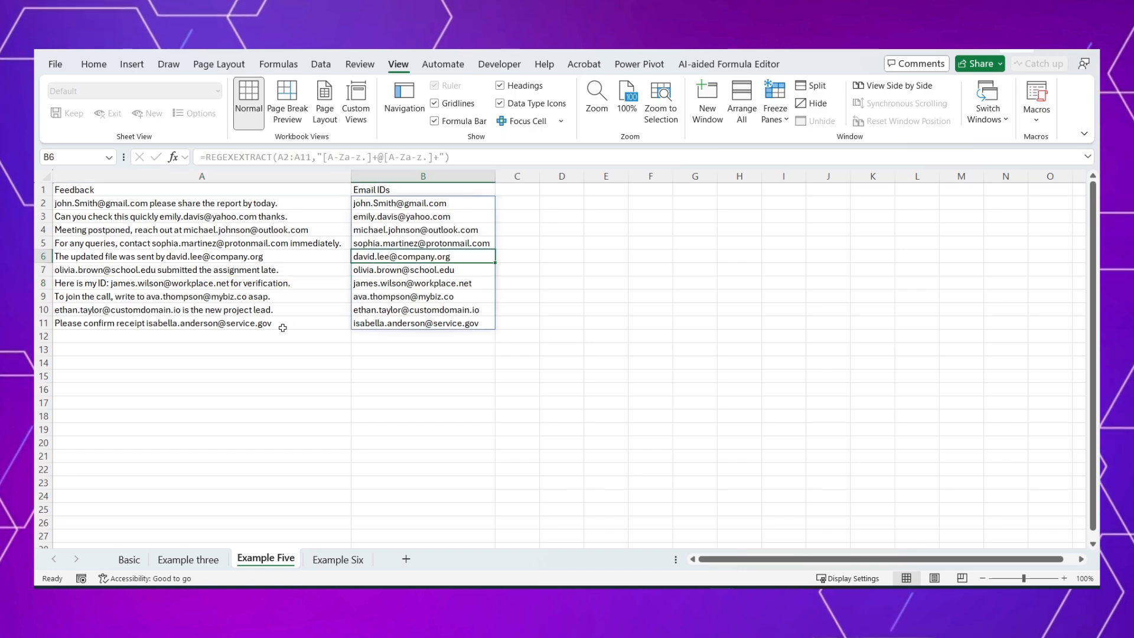
Step: Insert the digit 1 after the first name in the e-mail address in A6, and check the extraction in B6
click(177, 260)
double_click(177, 260)
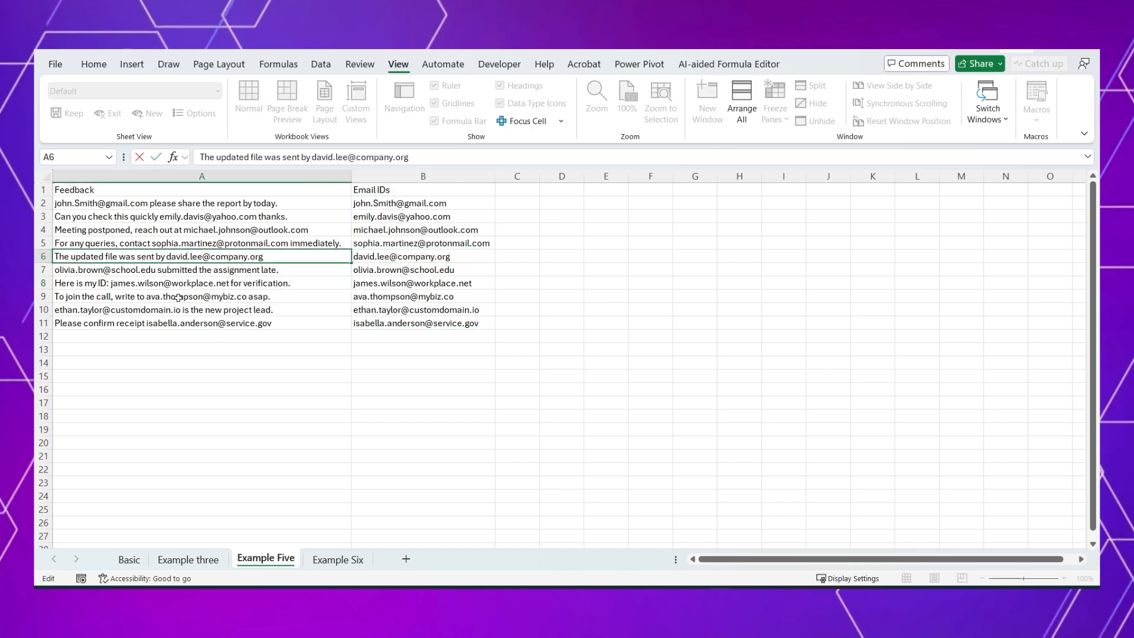
text(1)
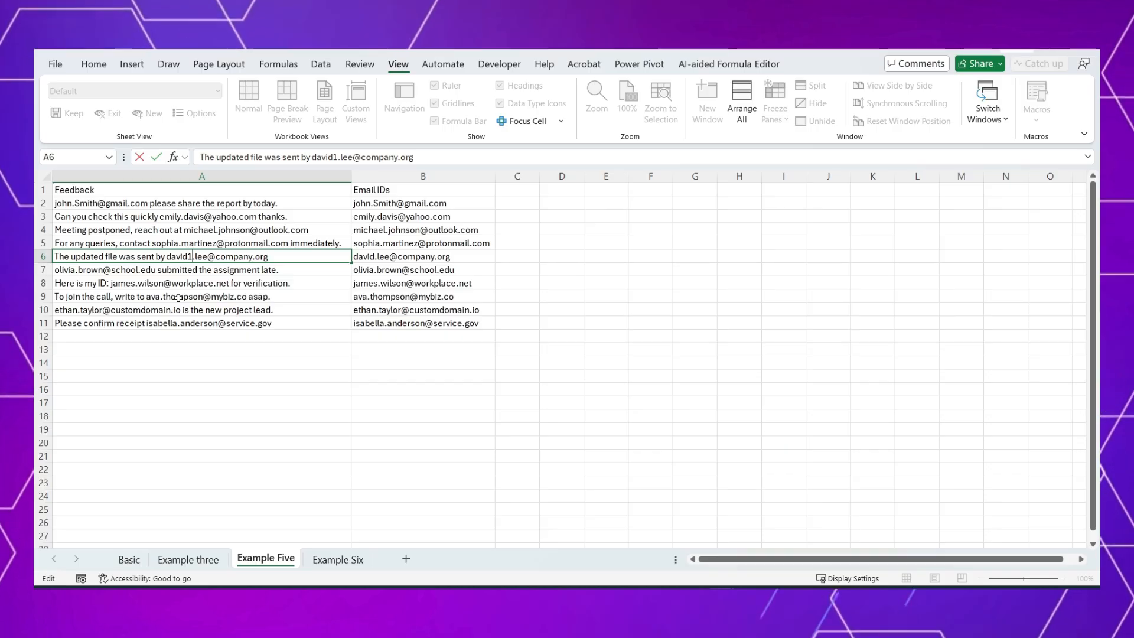
key(Return)
click(373, 256)
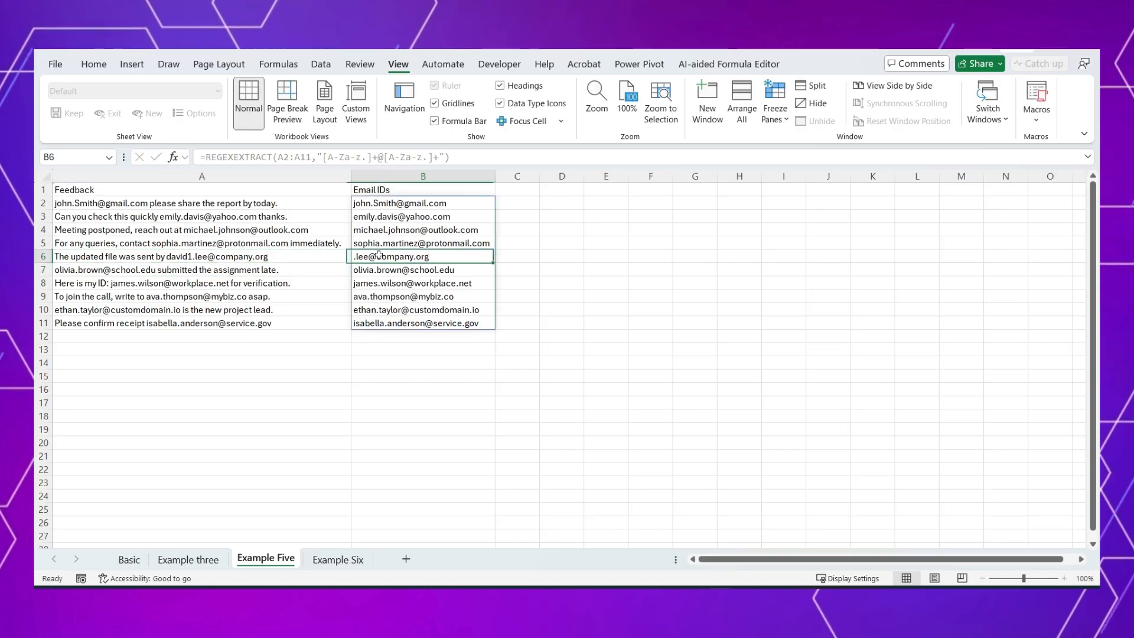
click(301, 259)
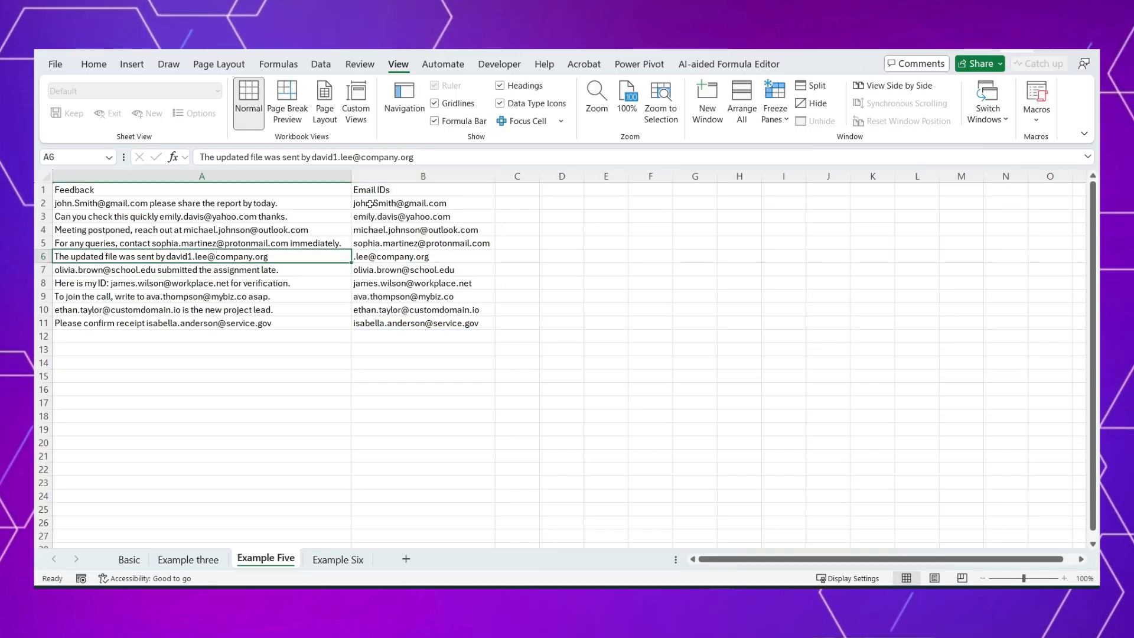
Step: Add 0-9 to the first character class of the B2 pattern, making it [A-Za-z.0-9]+, and check B6
click(374, 203)
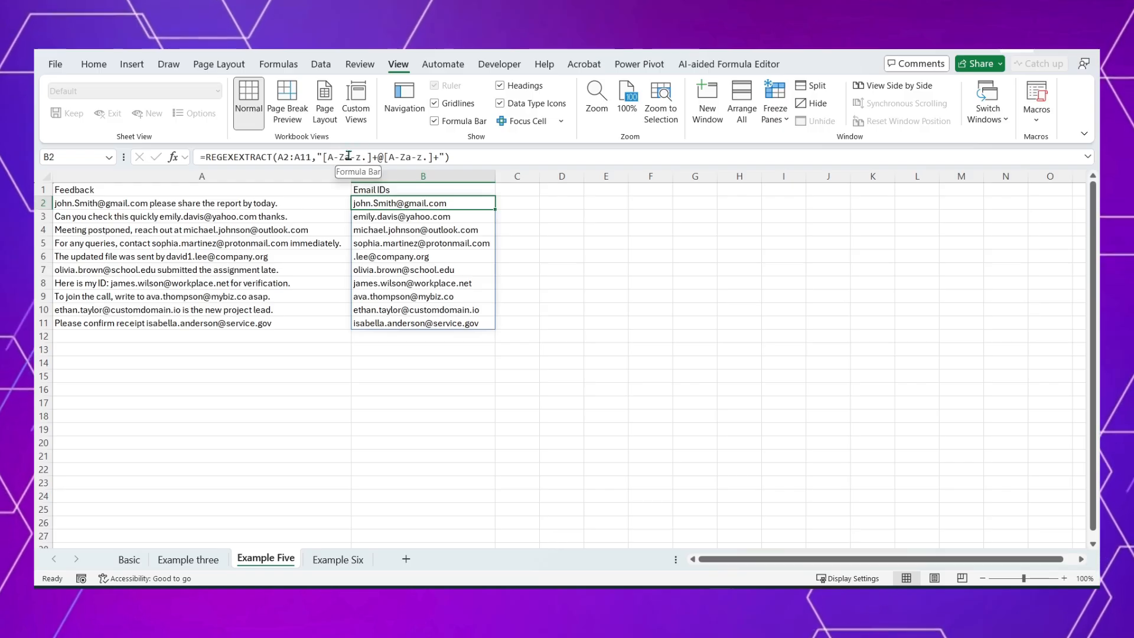
click(366, 157)
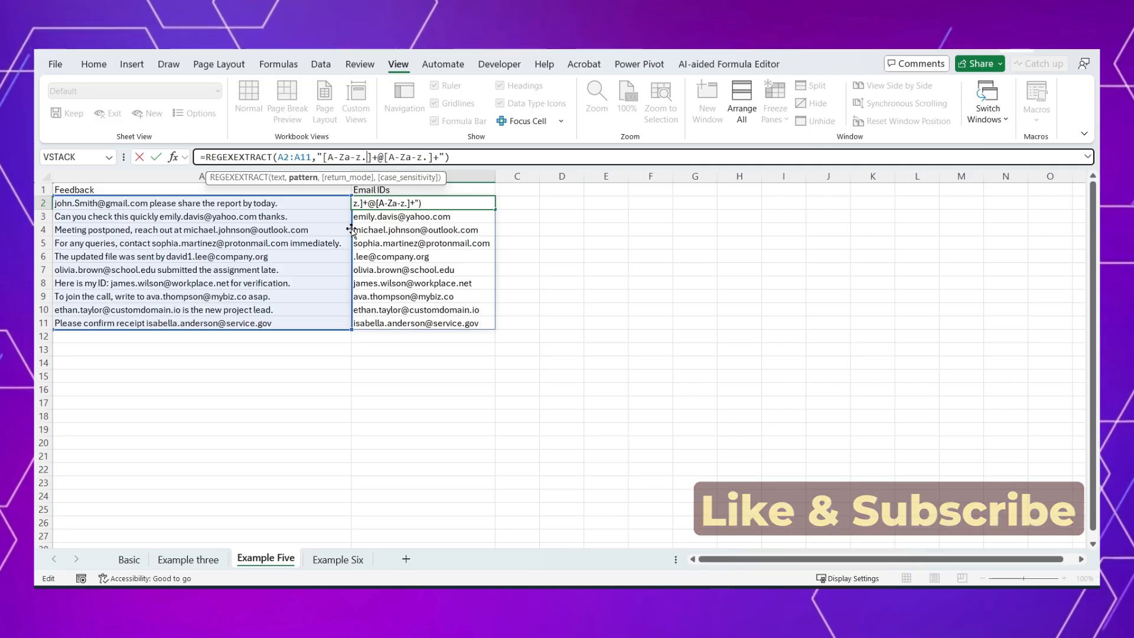
text(0-9)
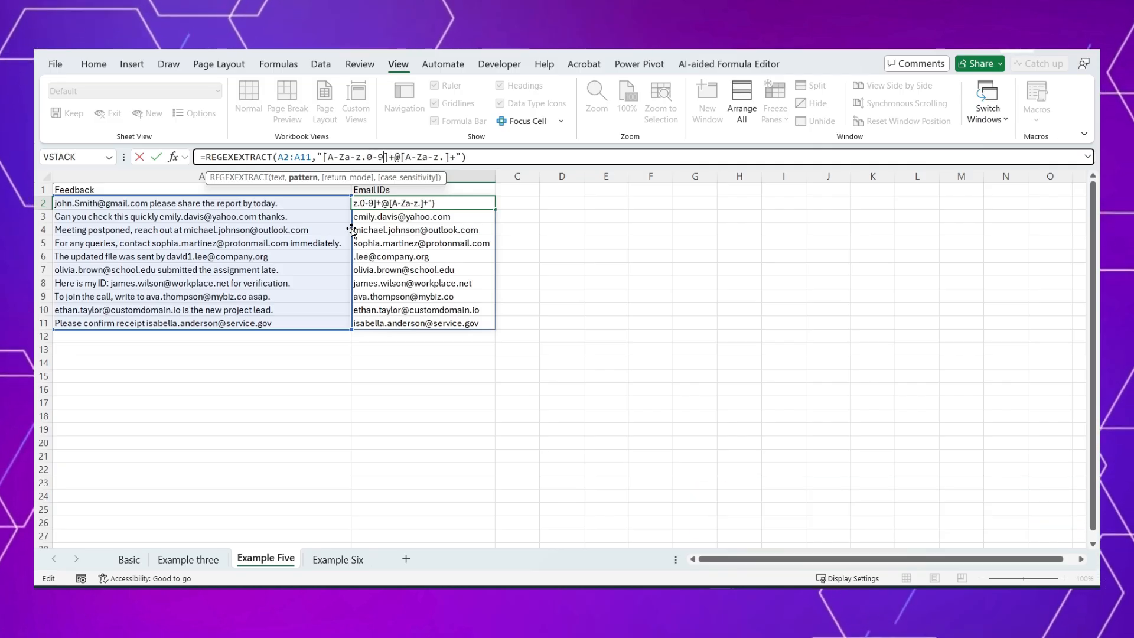
key(Return)
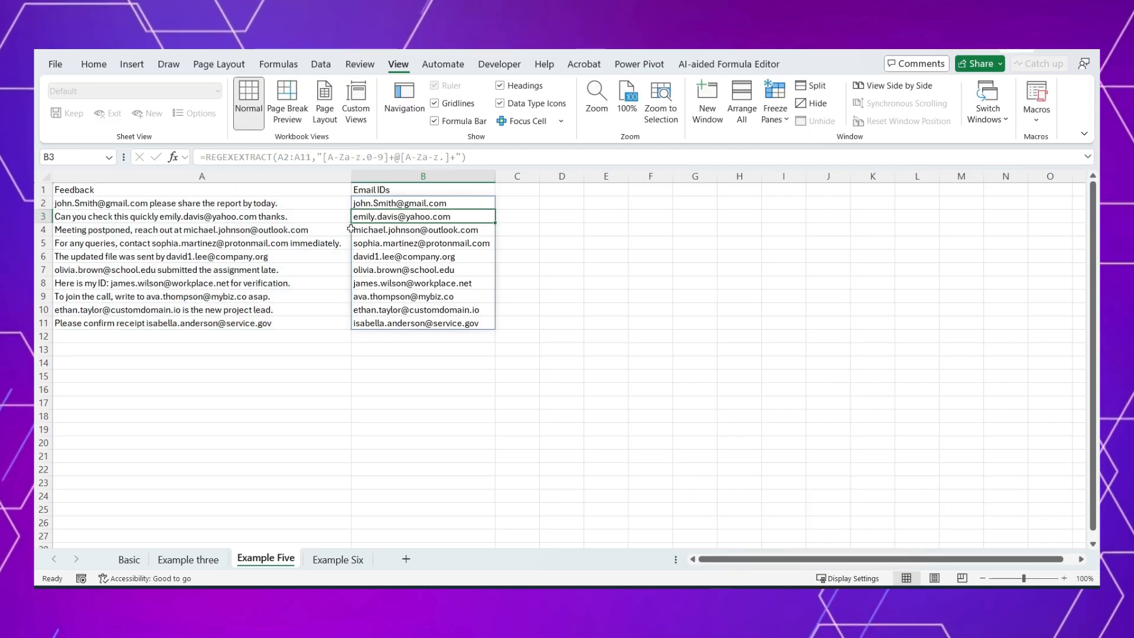
click(384, 255)
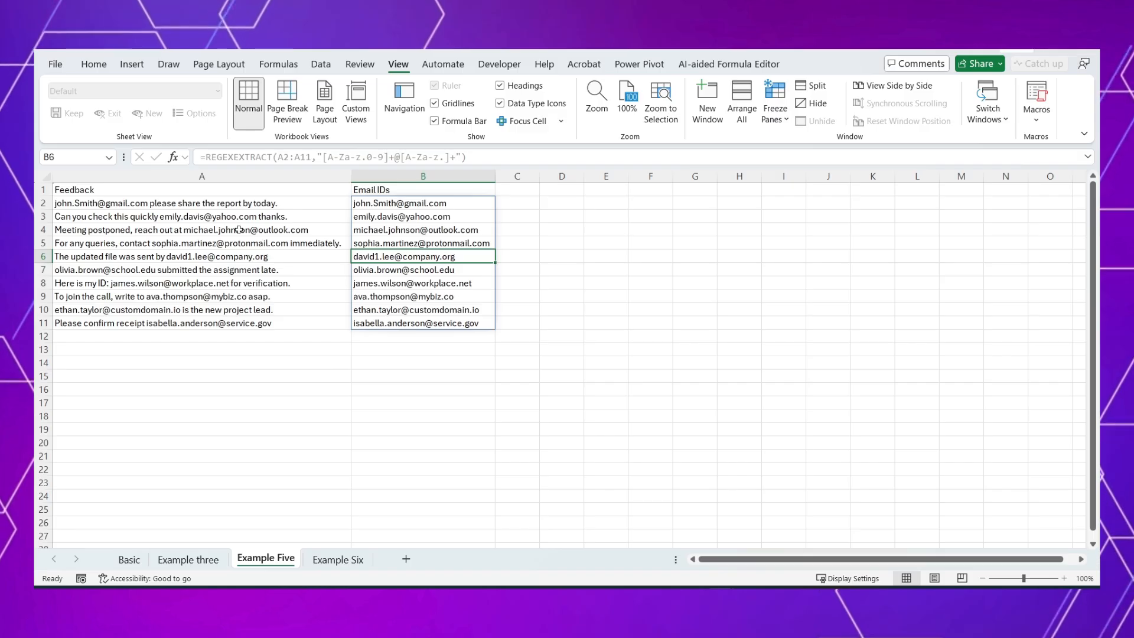
Step: Insert the digit 0 right after the @ in the e-mail address in A3
double_click(221, 216)
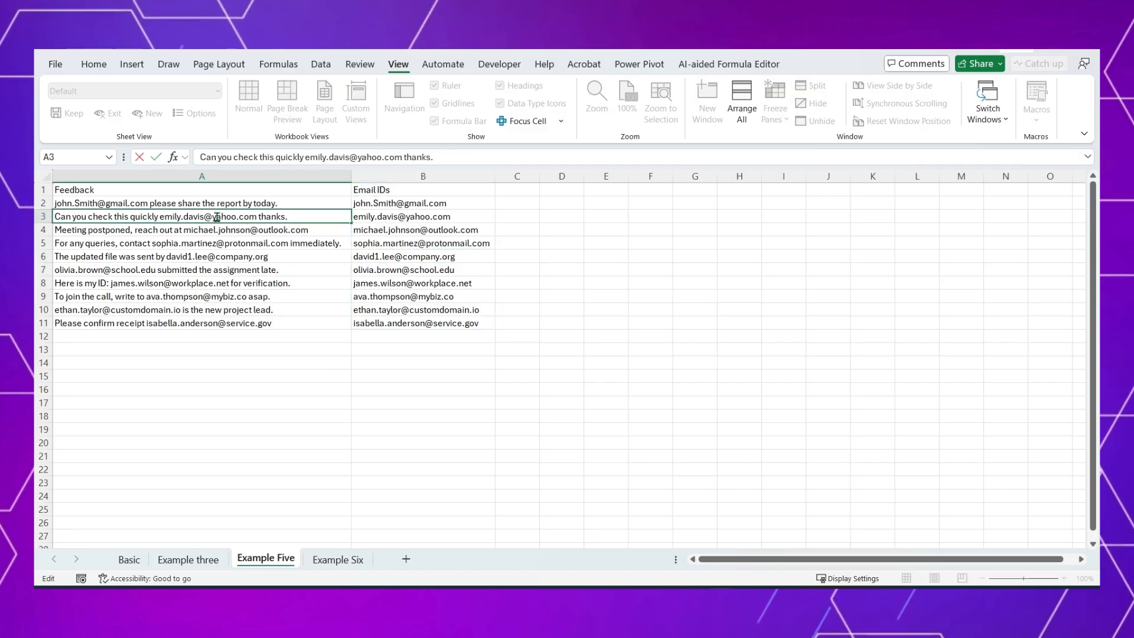
text(0)
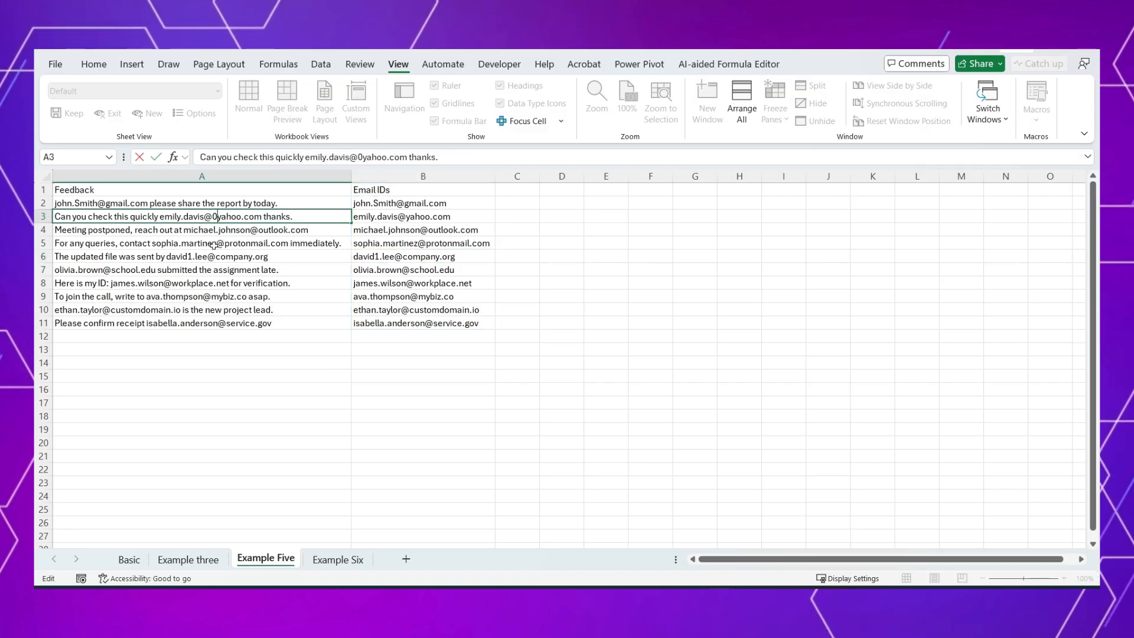
key(Return)
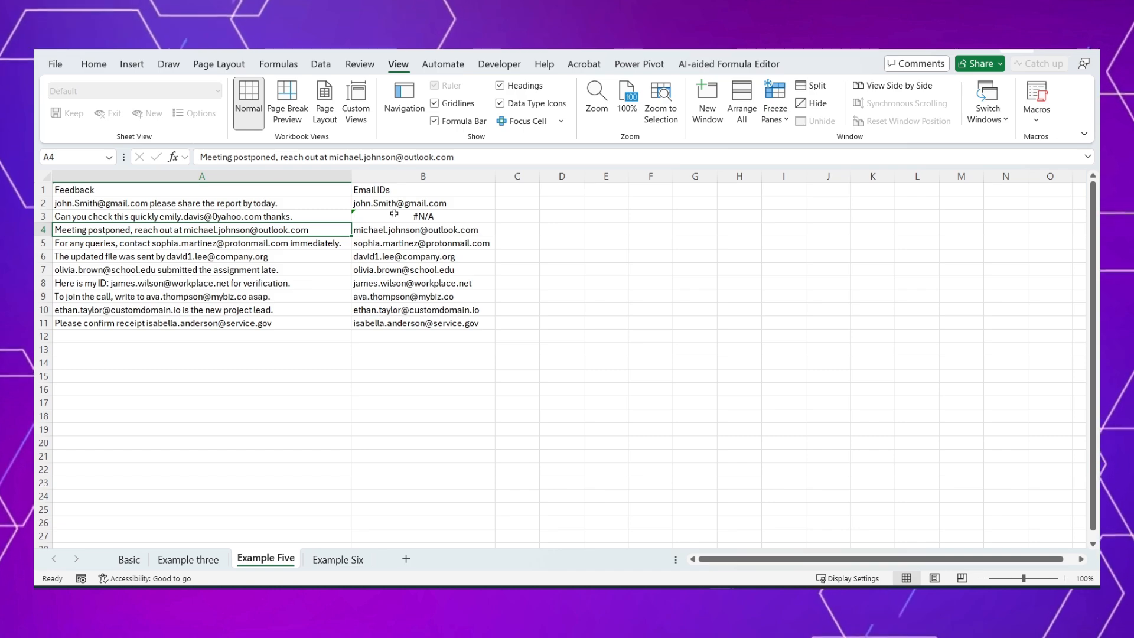
Step: Add 0-9 to the domain character class of the B2 pattern, making it [A-Za-z.0-9]+, and commit the formula
click(394, 203)
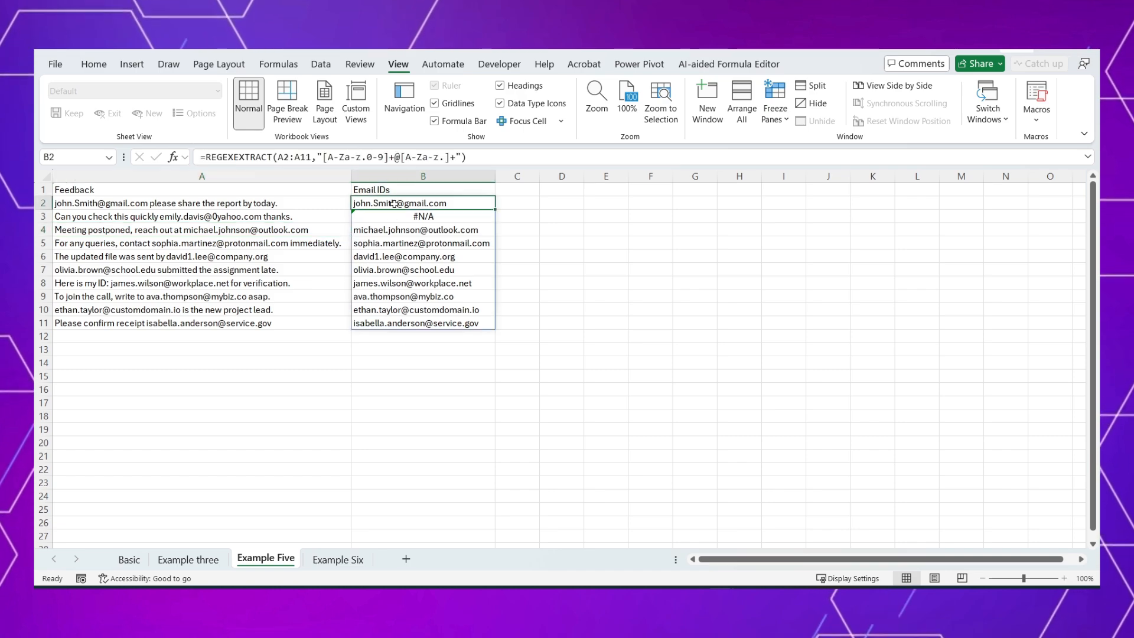
click(448, 157)
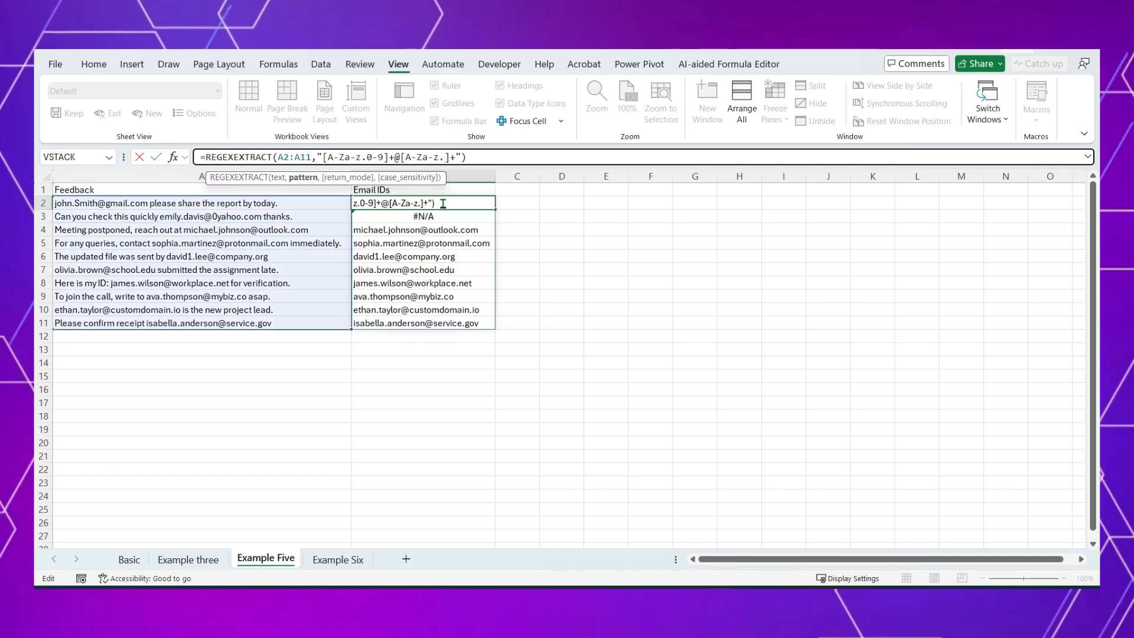
text(0-9)
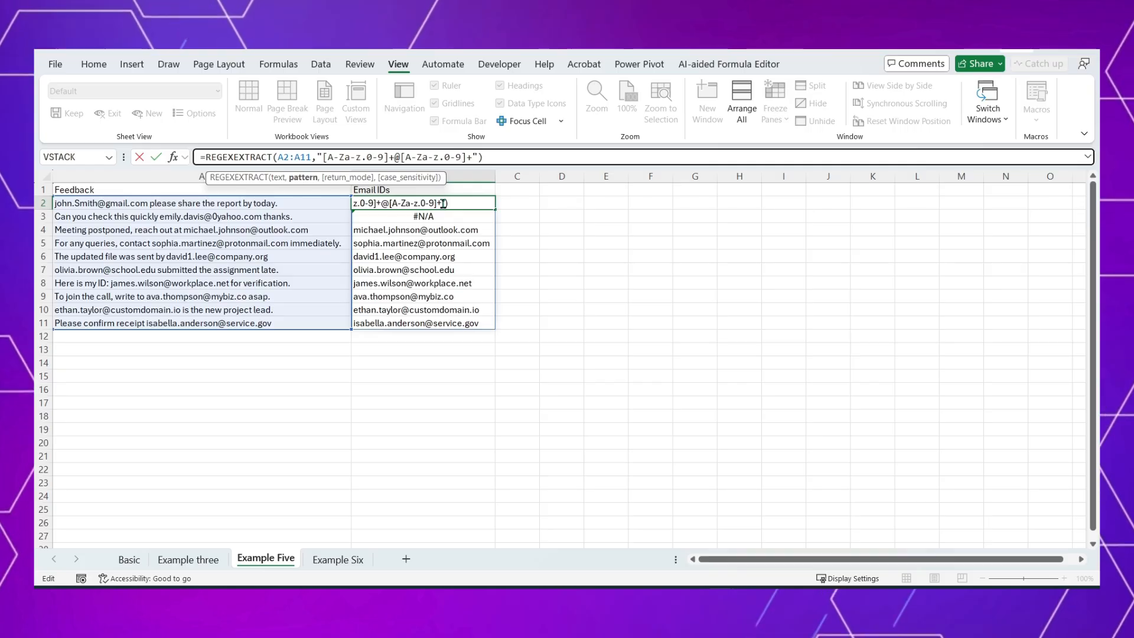
key(ctrl+Return)
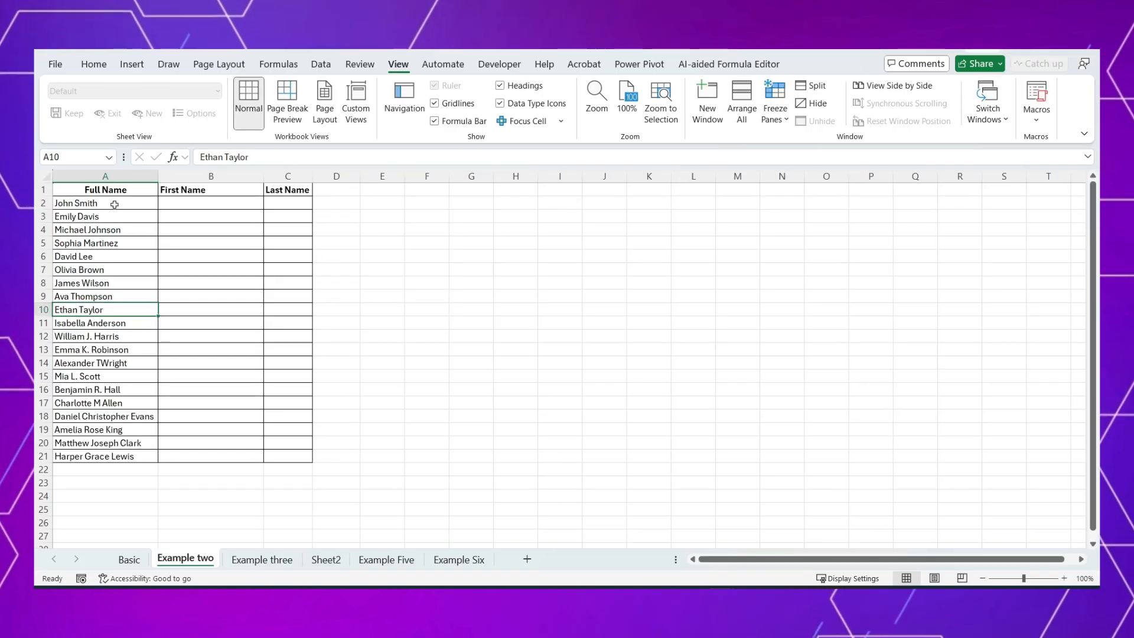
Step: Compare the spaced full names on the Example two sheet with the joined names on the Example three sheet
drag(114, 204, 110, 444)
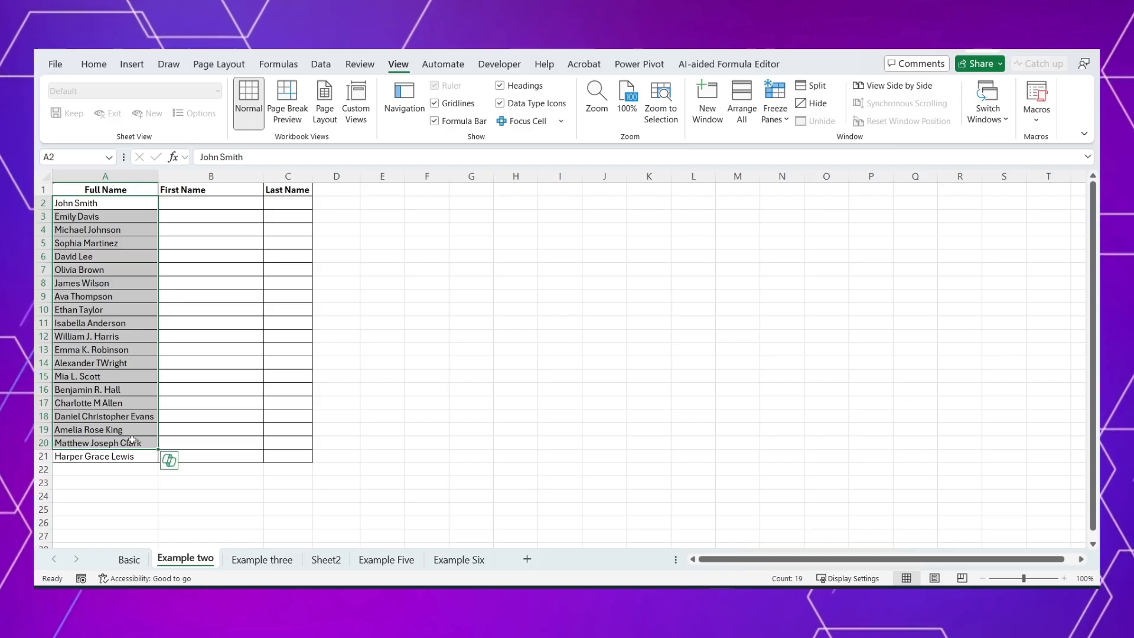
click(262, 559)
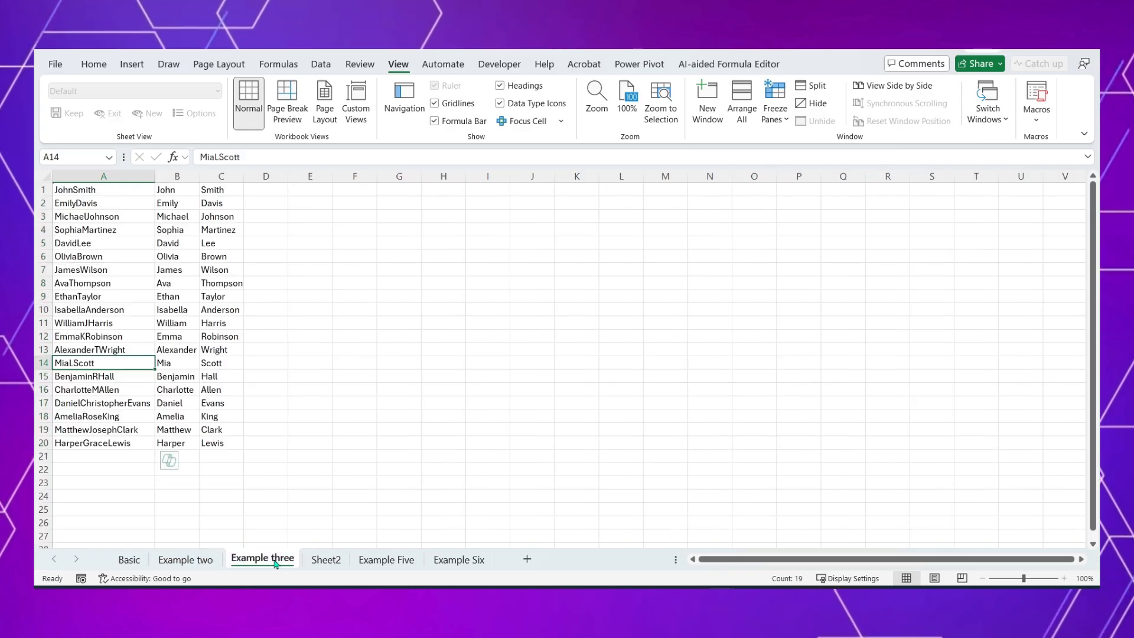
click(109, 204)
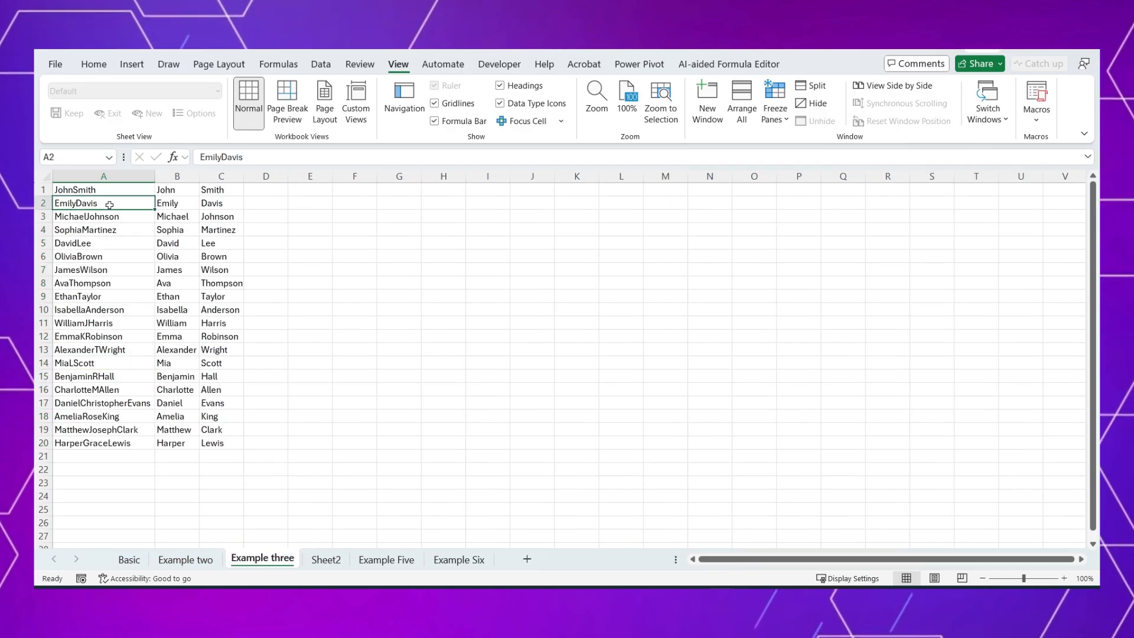
key(Up)
key(Down)
key(Up)
key(ctrl+shift+Down)
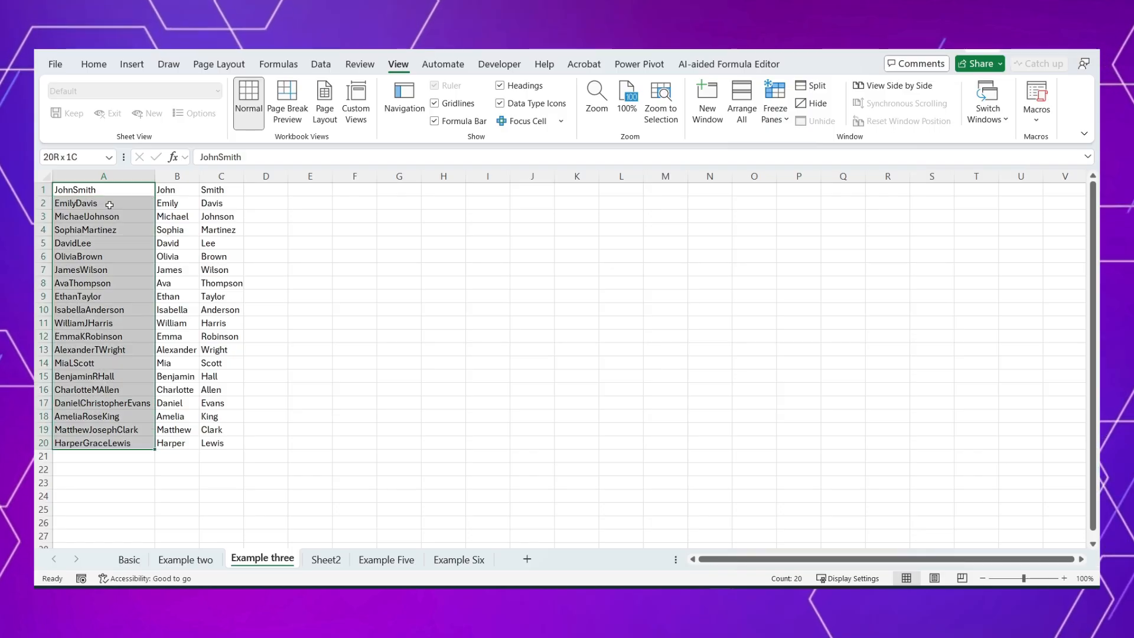
key(Up)
key(Down)
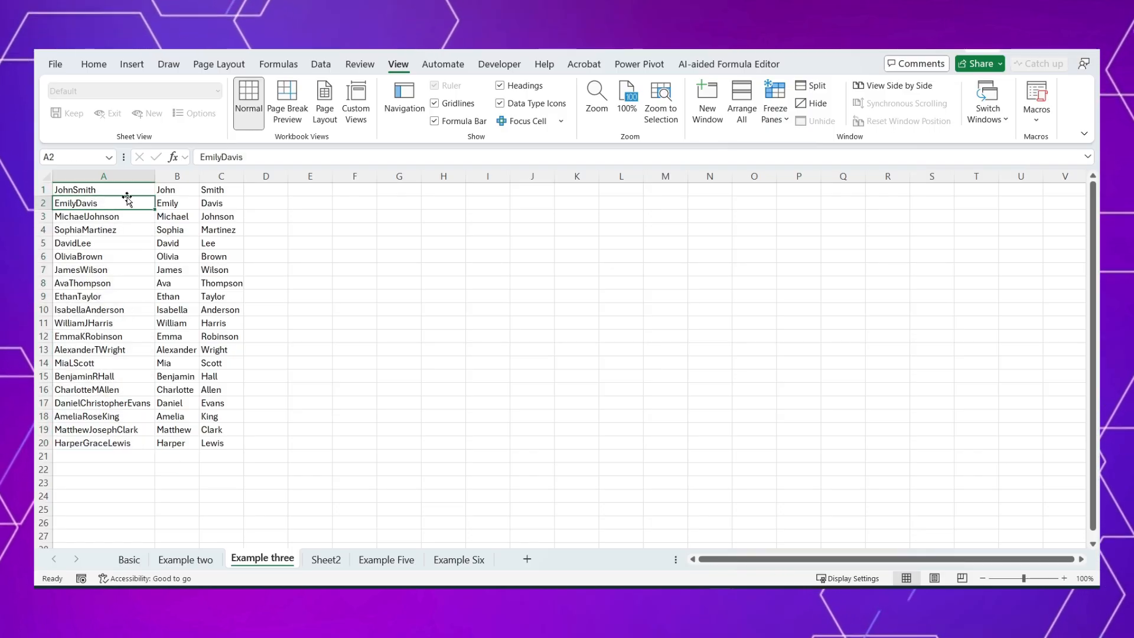
click(118, 336)
click(185, 560)
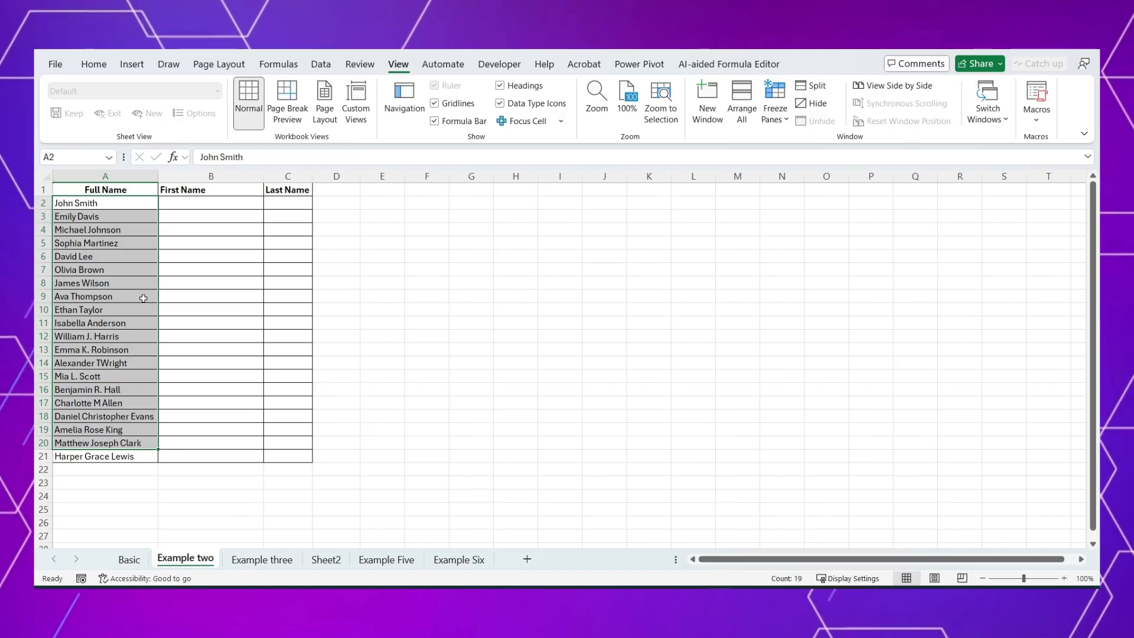
click(86, 242)
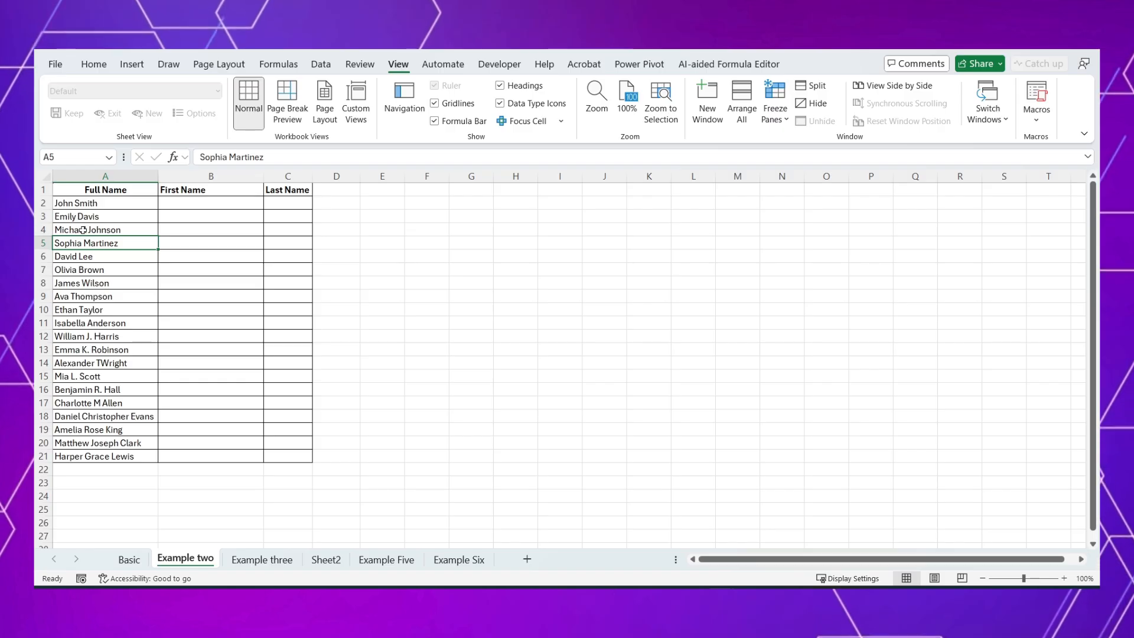
click(96, 337)
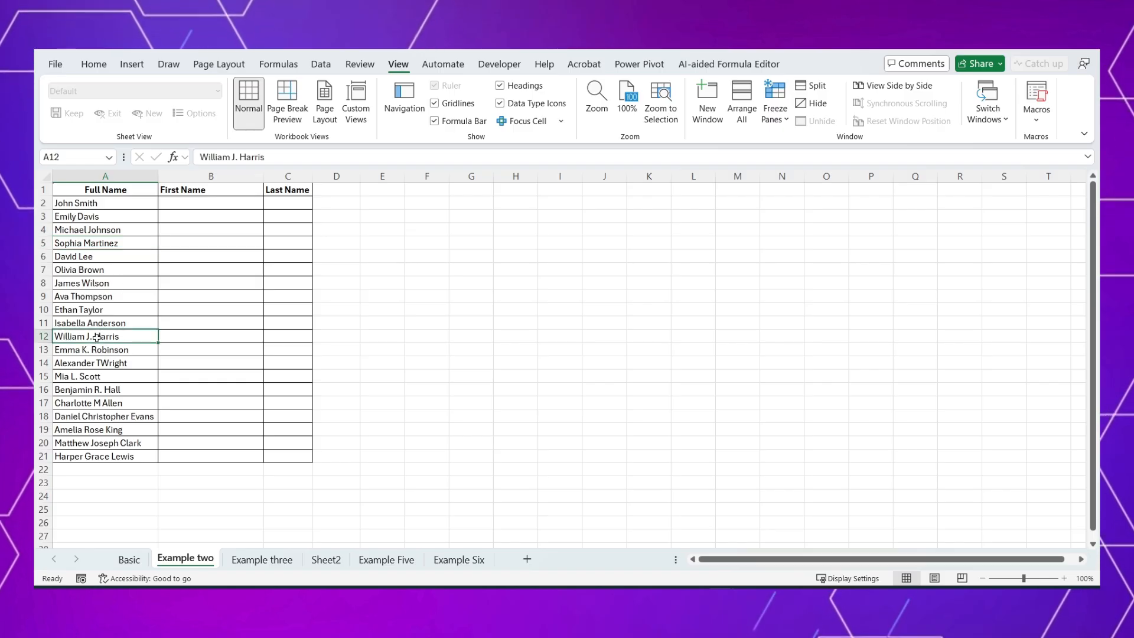
Step: Enter the first name from A2 in B2 and Flash Fill the First Name column down to B21
click(166, 202)
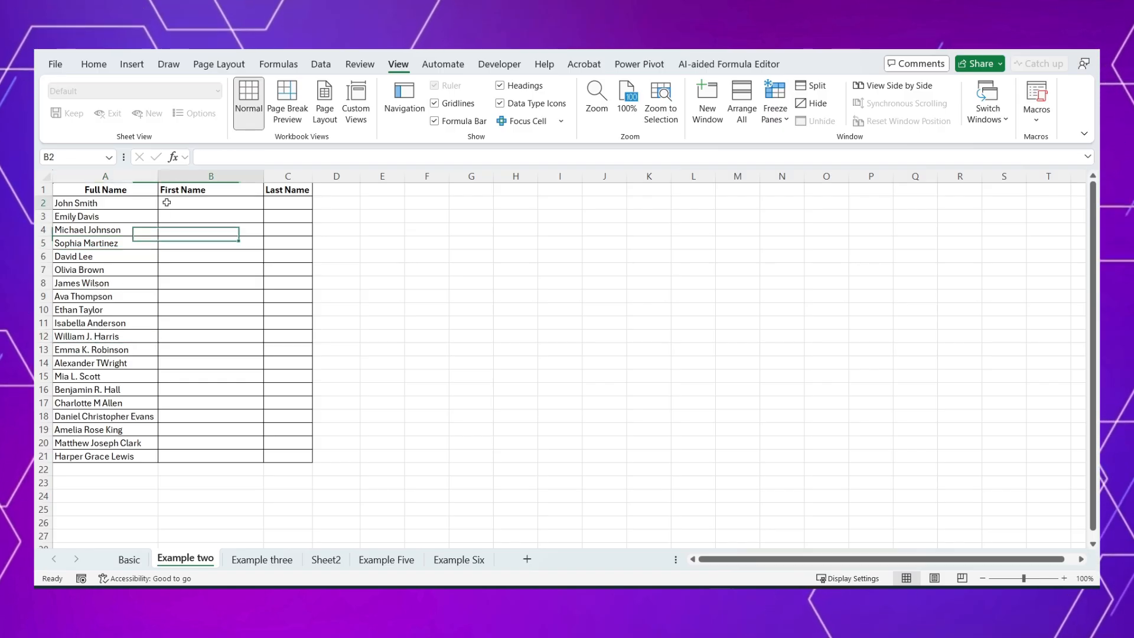
text(John)
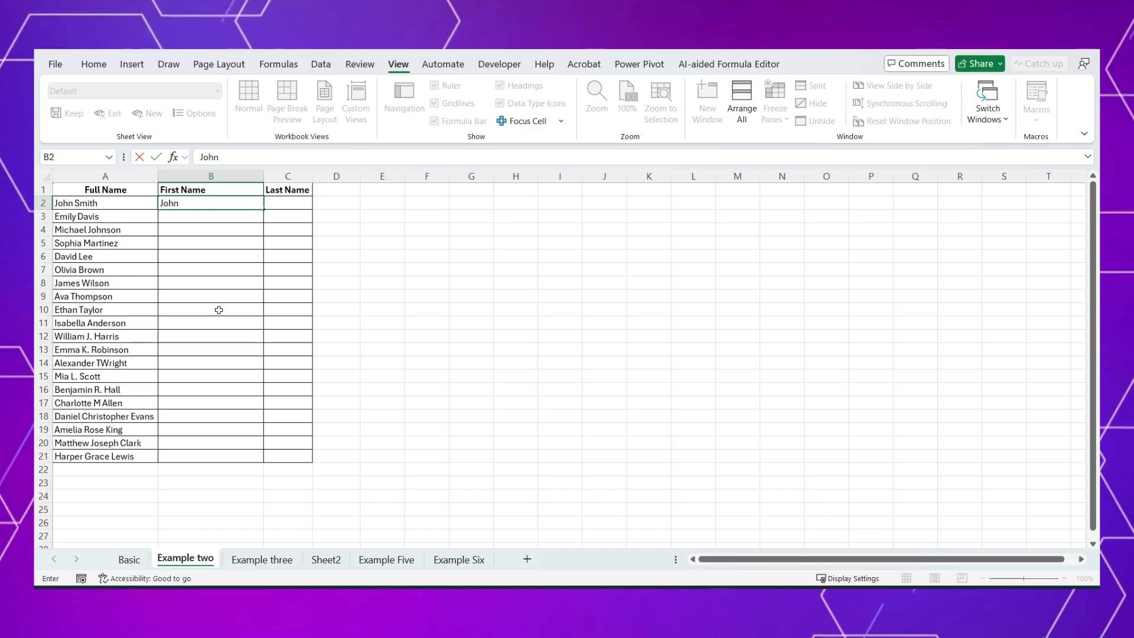
key(Return)
key(ctrl+e)
Step: Enter the last name from A2 in C2, Flash Fill the Last Name column, and check rows 12 and 13
key(Right)
key(Up)
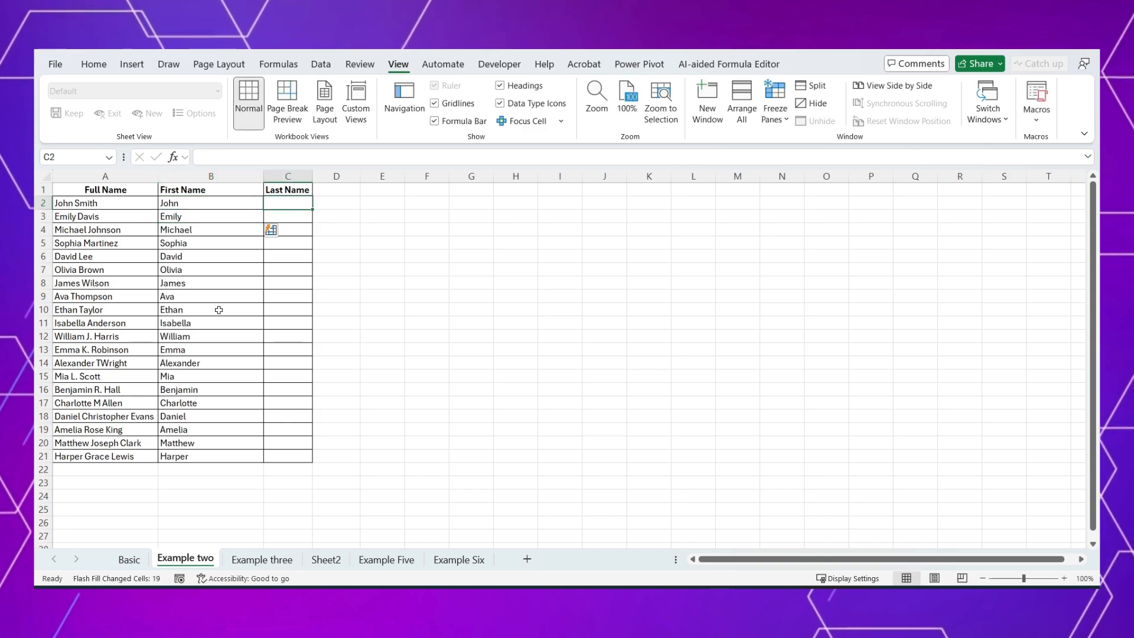
text(Smith)
key(Return)
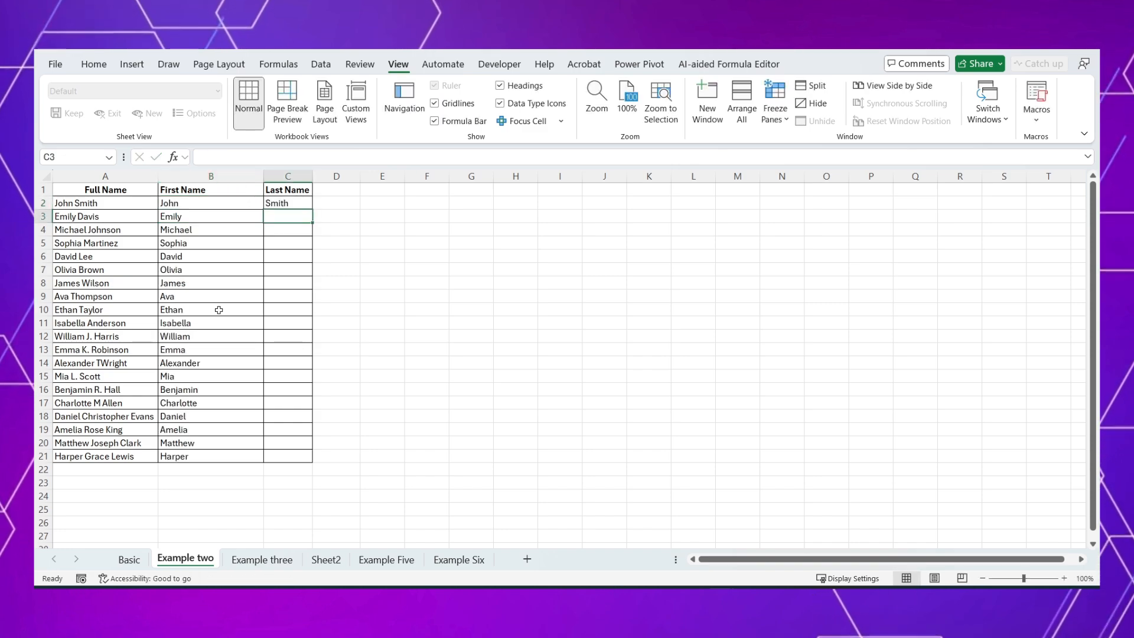
key(ctrl+e)
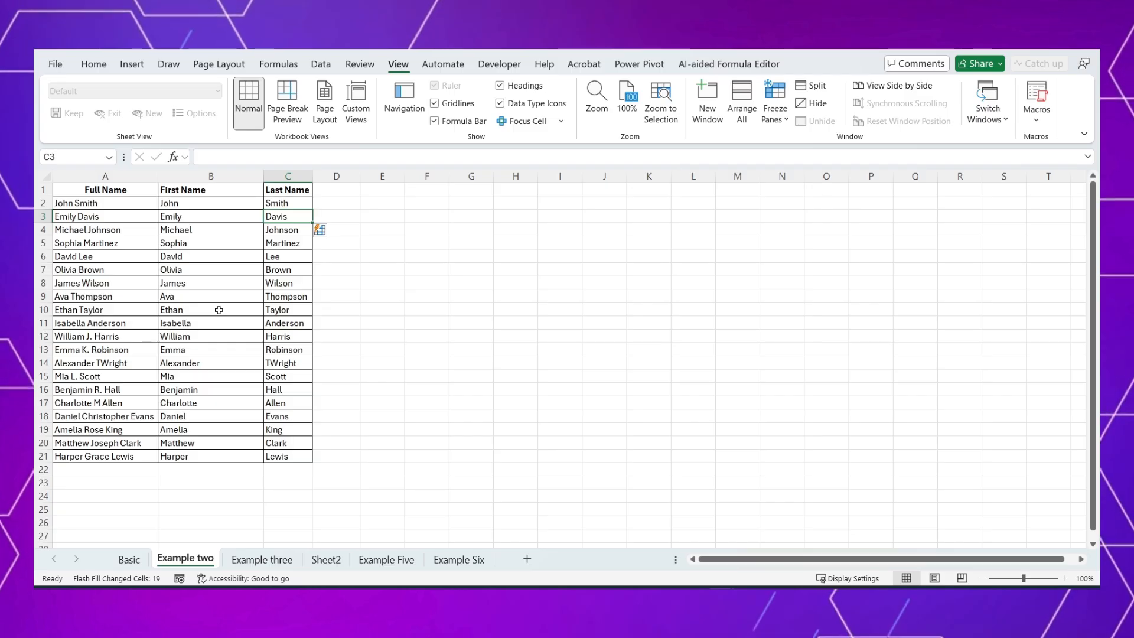
drag(128, 339, 281, 349)
click(283, 339)
click(283, 350)
Step: Clear the Flash Fill results from the First Name and Last Name columns, B2:C21
key(ctrl+Up)
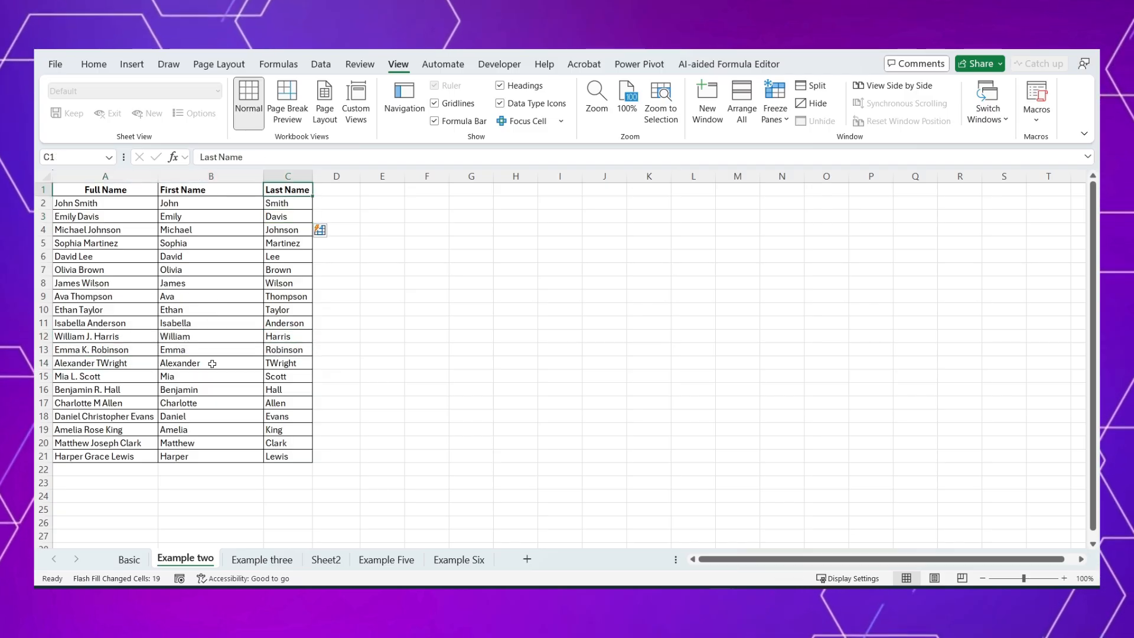
key(Down)
key(Left)
key(ctrl+shift+End)
key(Delete)
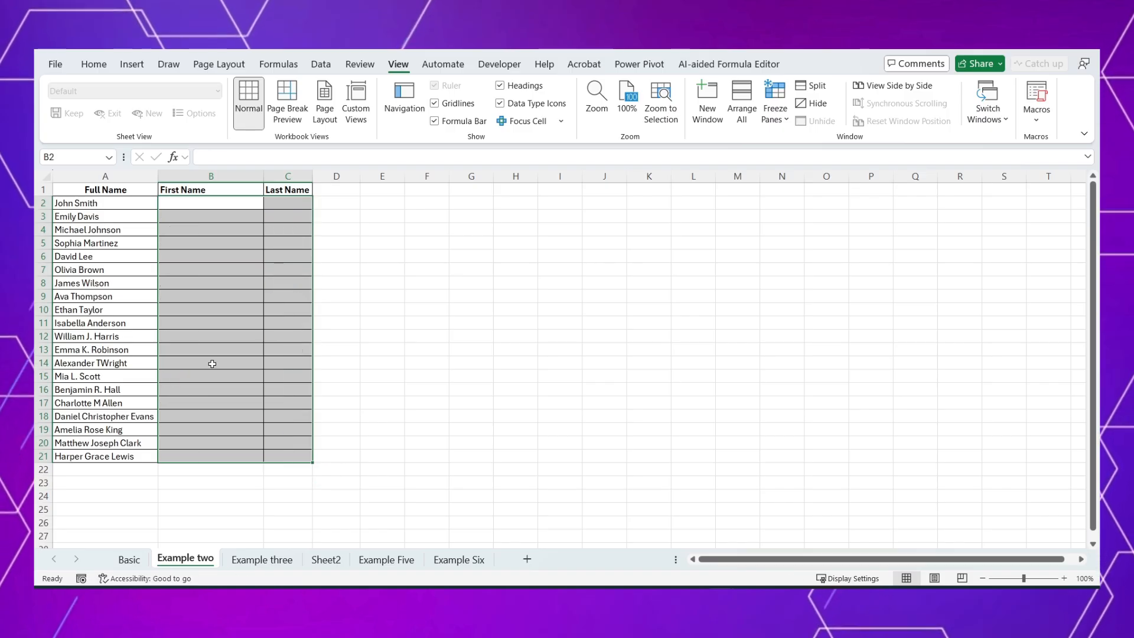
Step: Start a REGEXEXTRACT formula in B2 with the full names in A2:A21 as its text argument
key(Up)
key(Down)
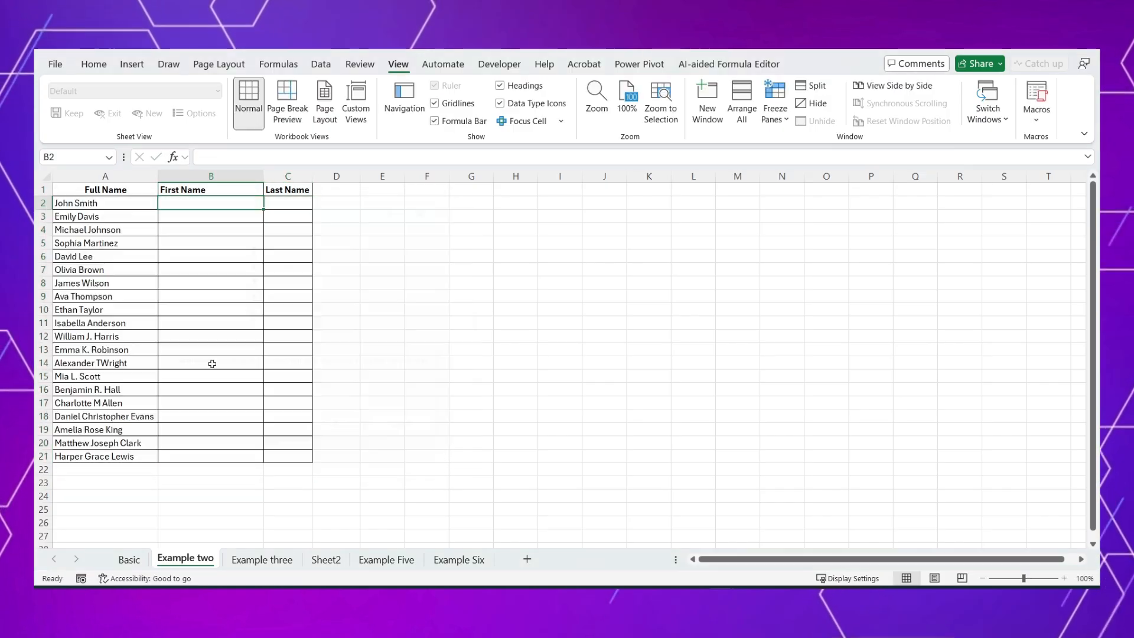
text(=reg)
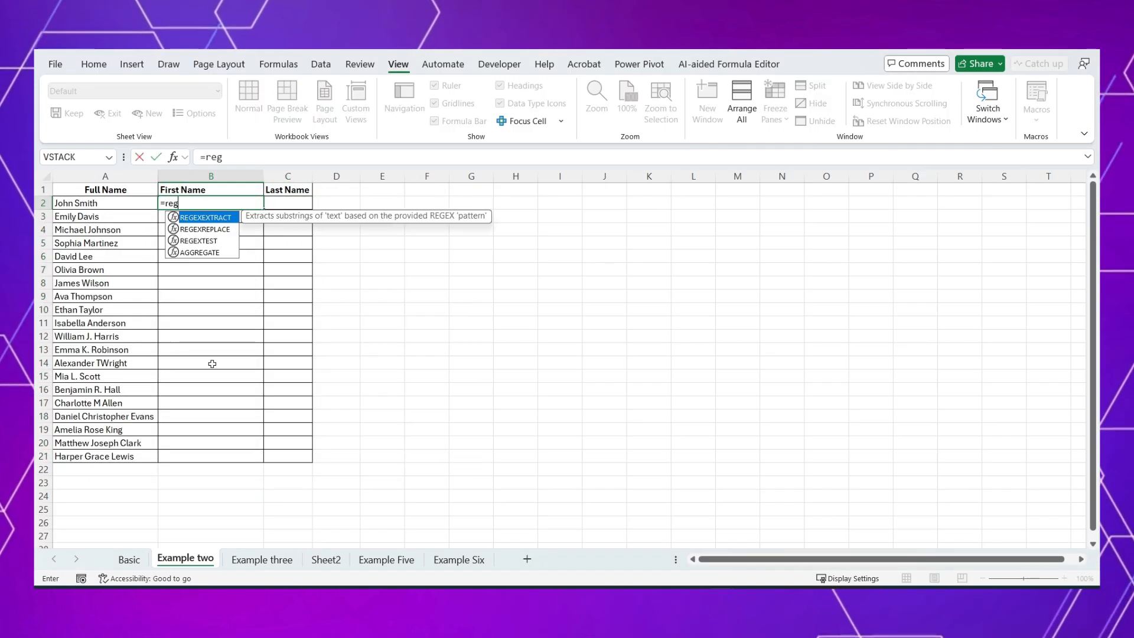
key(Tab)
key(Left)
key(ctrl+shift+Down)
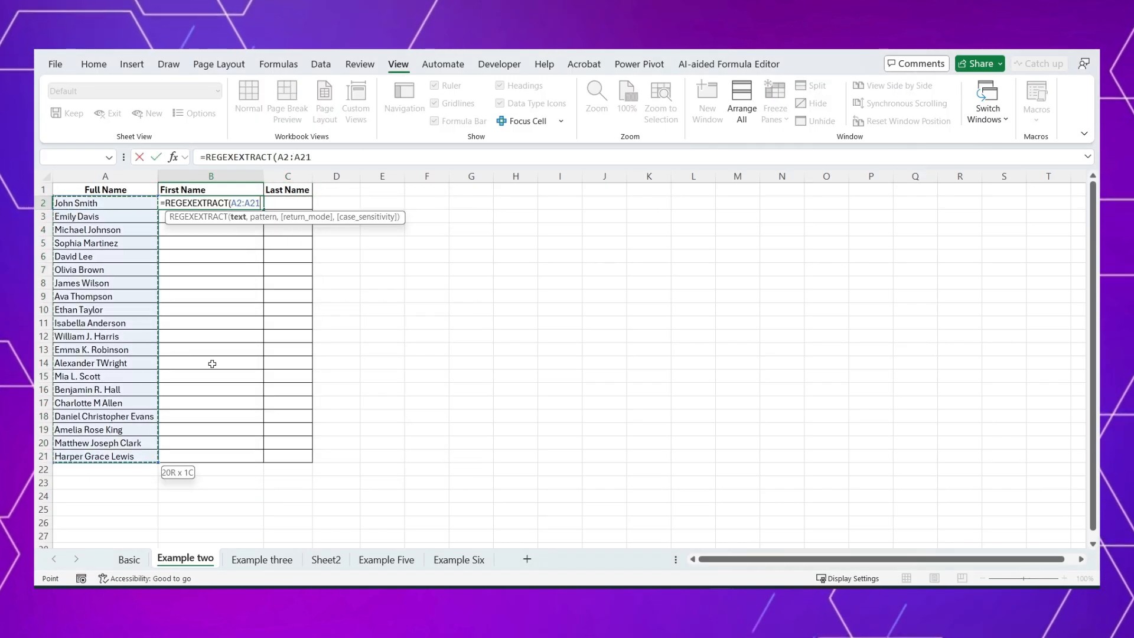
text(,)
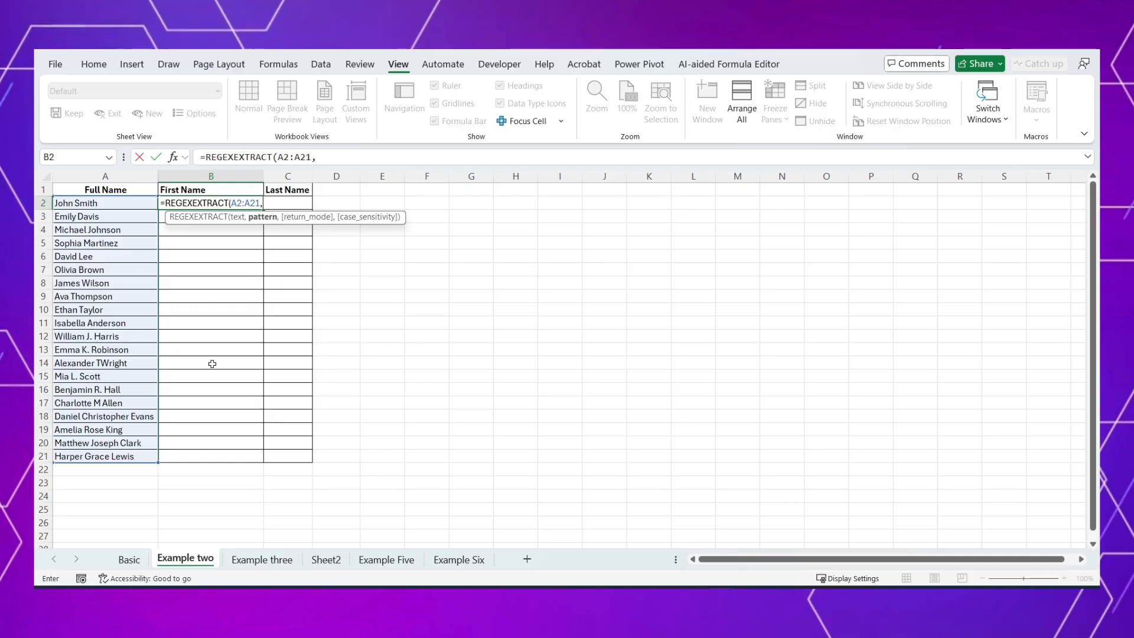
text(")
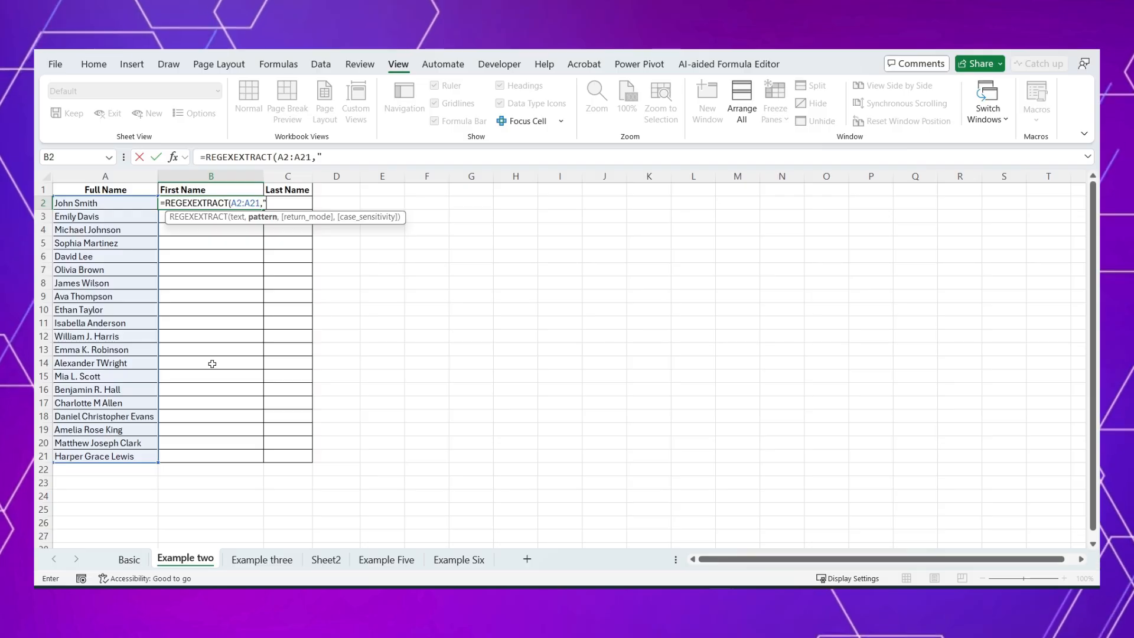
Step: Give the B2 formula the pattern "\D+" and commit it
text(\D)
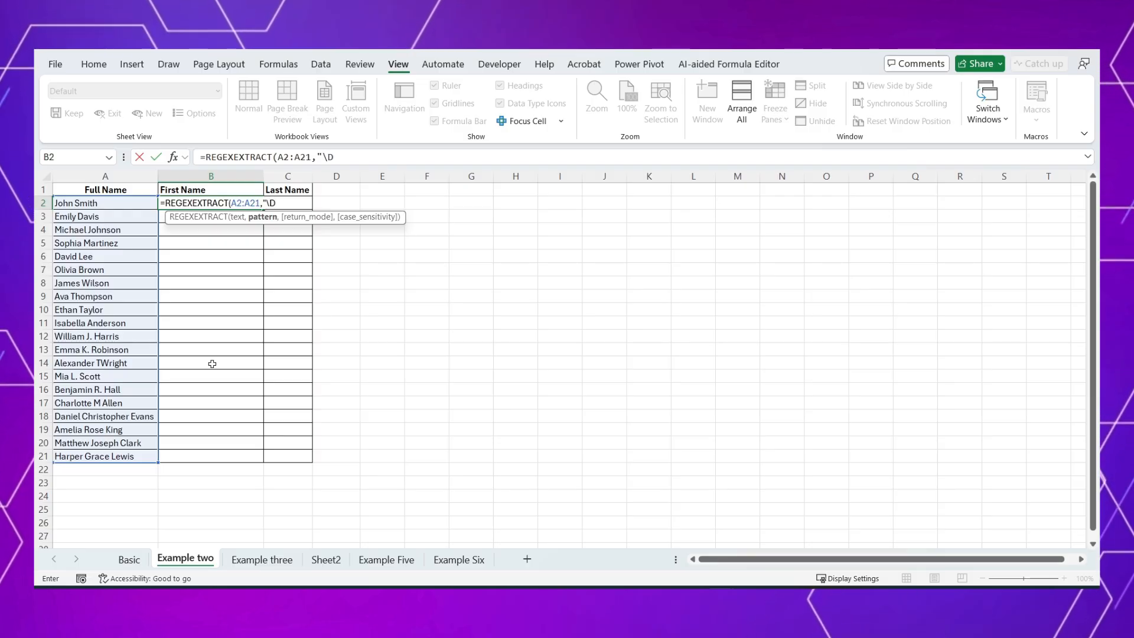
text(+)
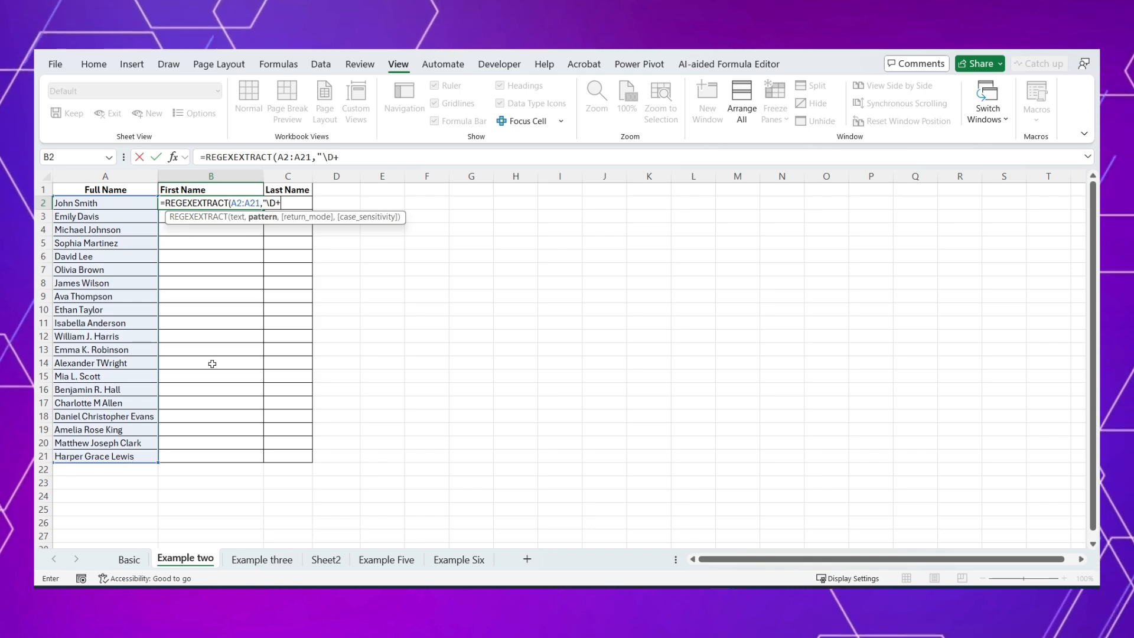
text(")
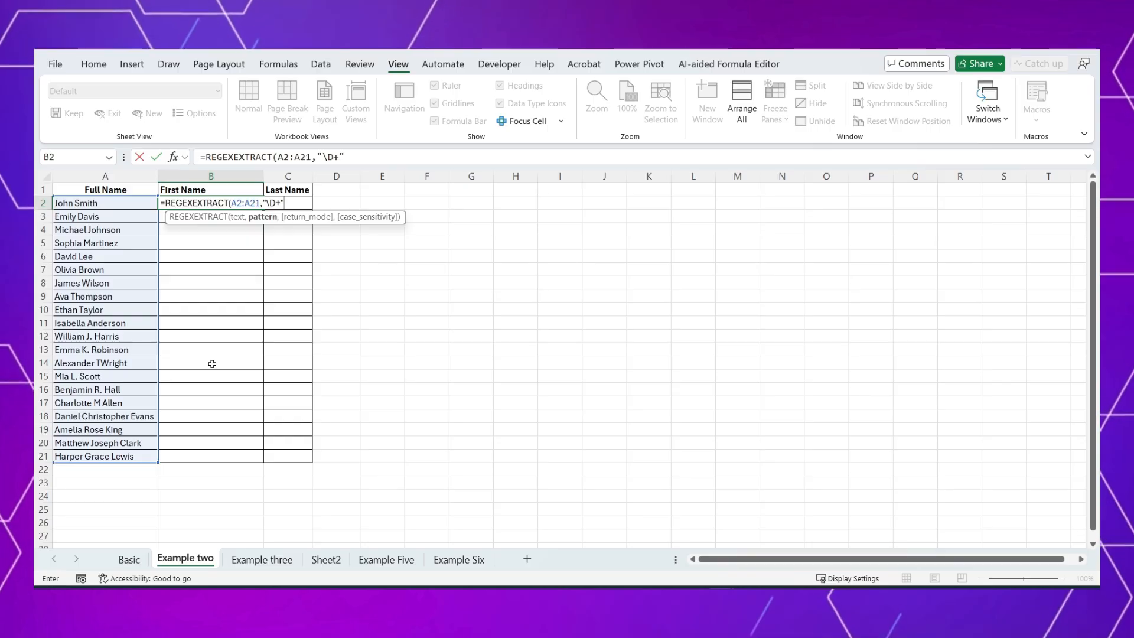
key(Return)
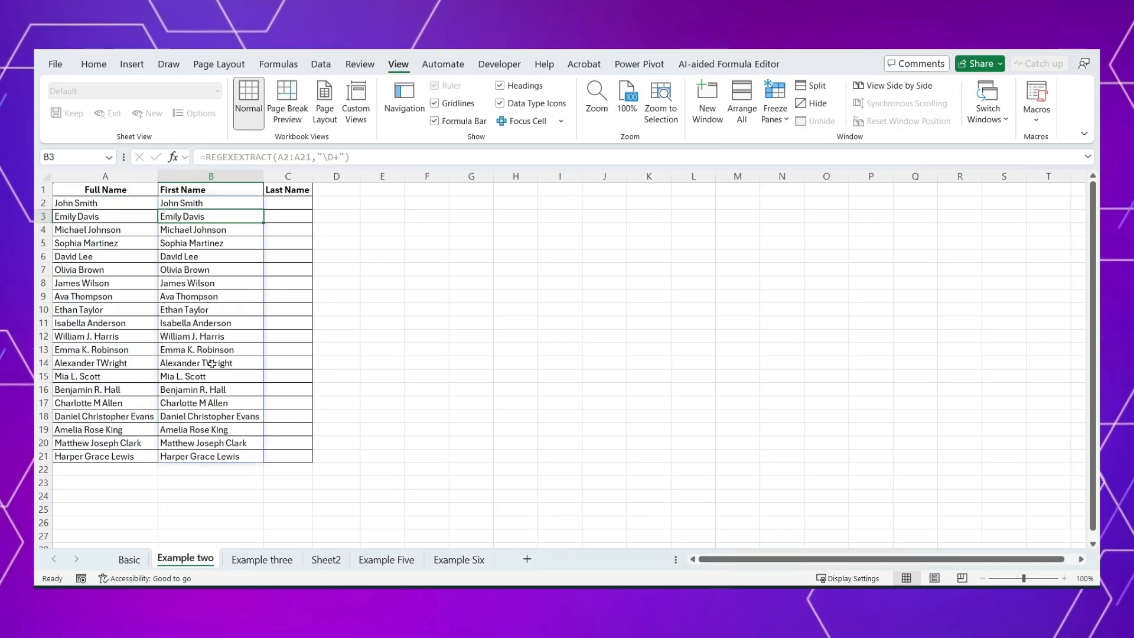
key(Up)
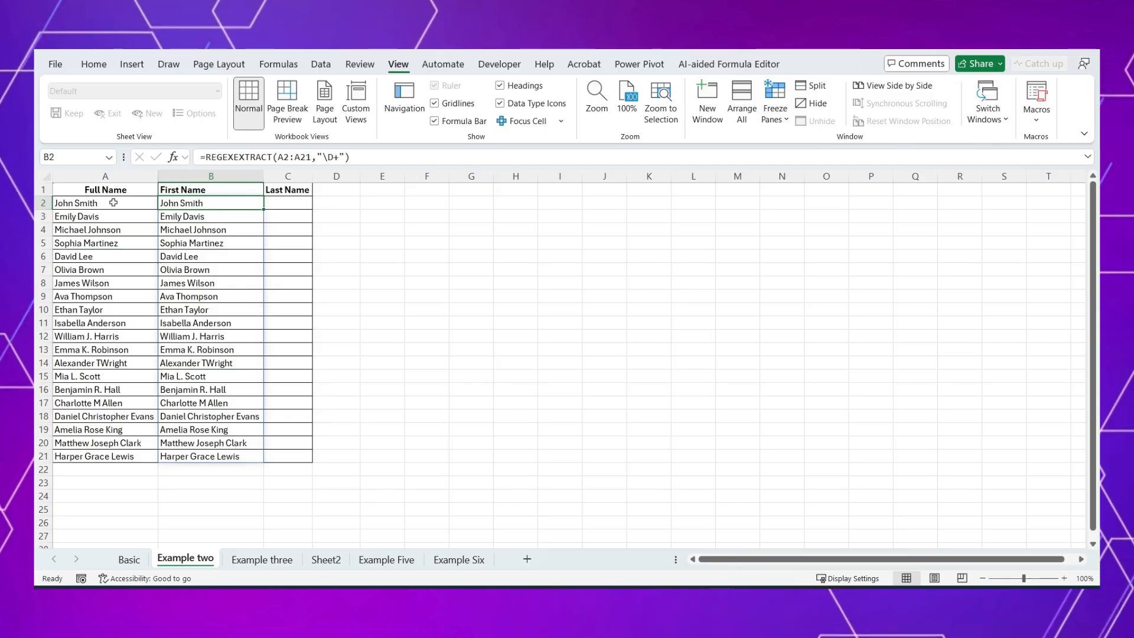
Step: Insert the digit 9 after the first name in A2 and check the extraction in B2
double_click(88, 203)
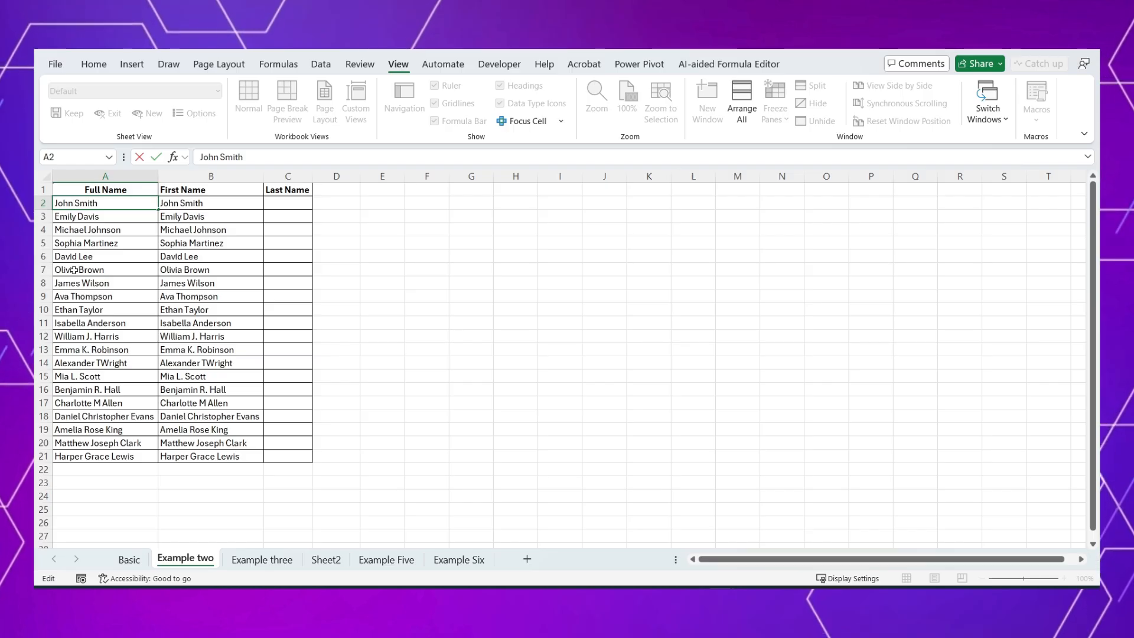
text(9)
key(Return)
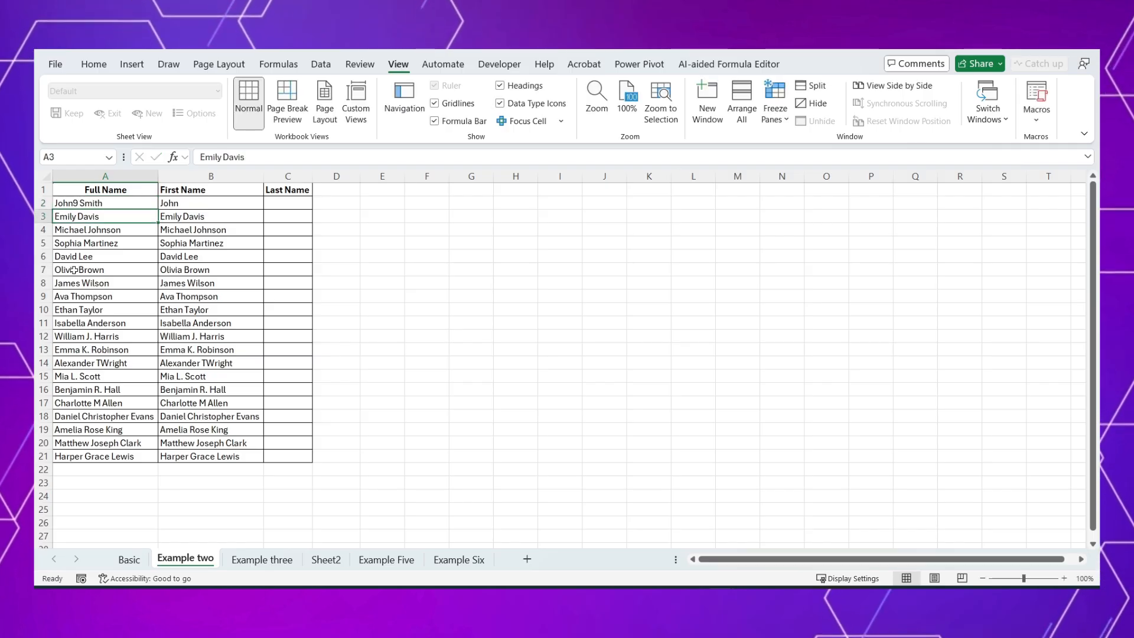
key(Up)
key(Right)
key(Left)
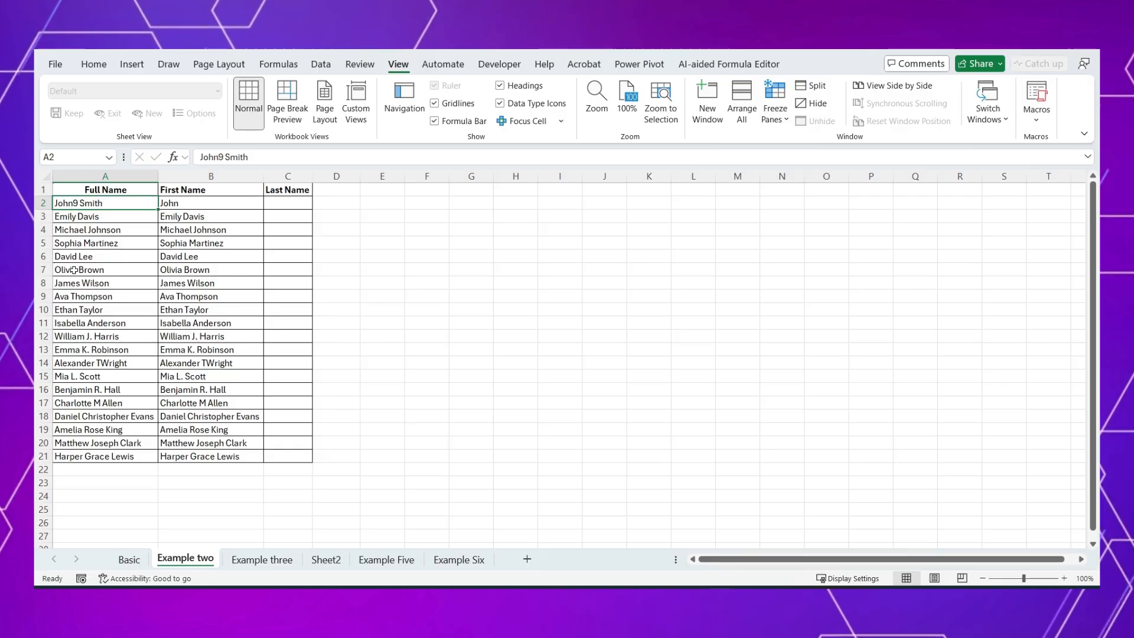
Step: Remove the digit 9 from the full name in A2
double_click(75, 203)
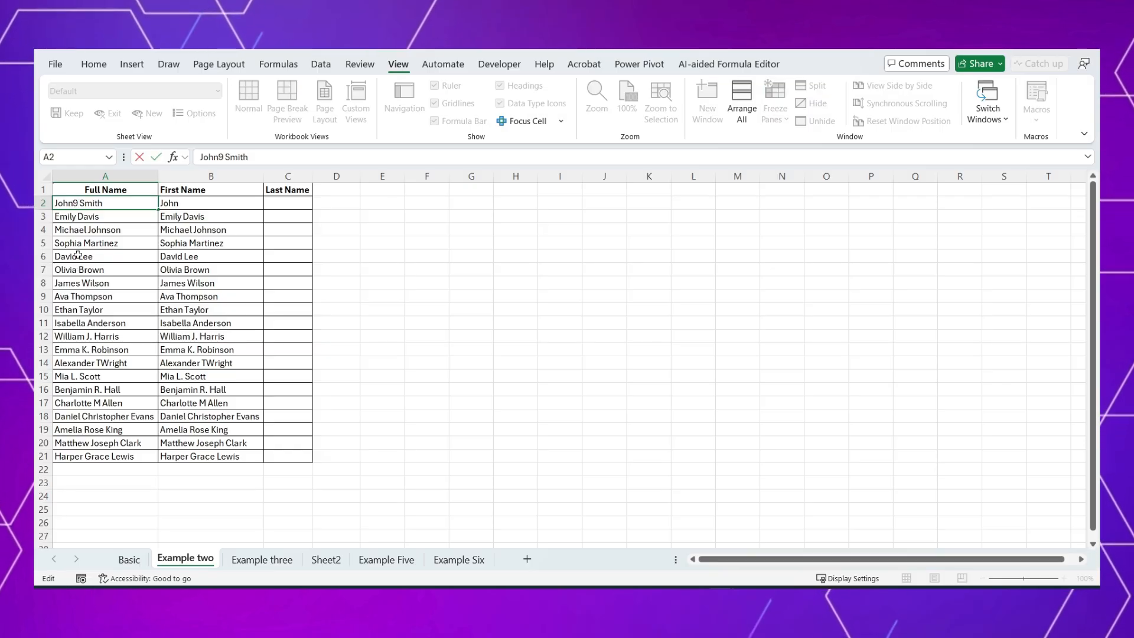
key(BackSpace)
key(Tab)
Step: Change the pattern of the REGEXEXTRACT formula in B2 to "\w+" and commit it
click(333, 157)
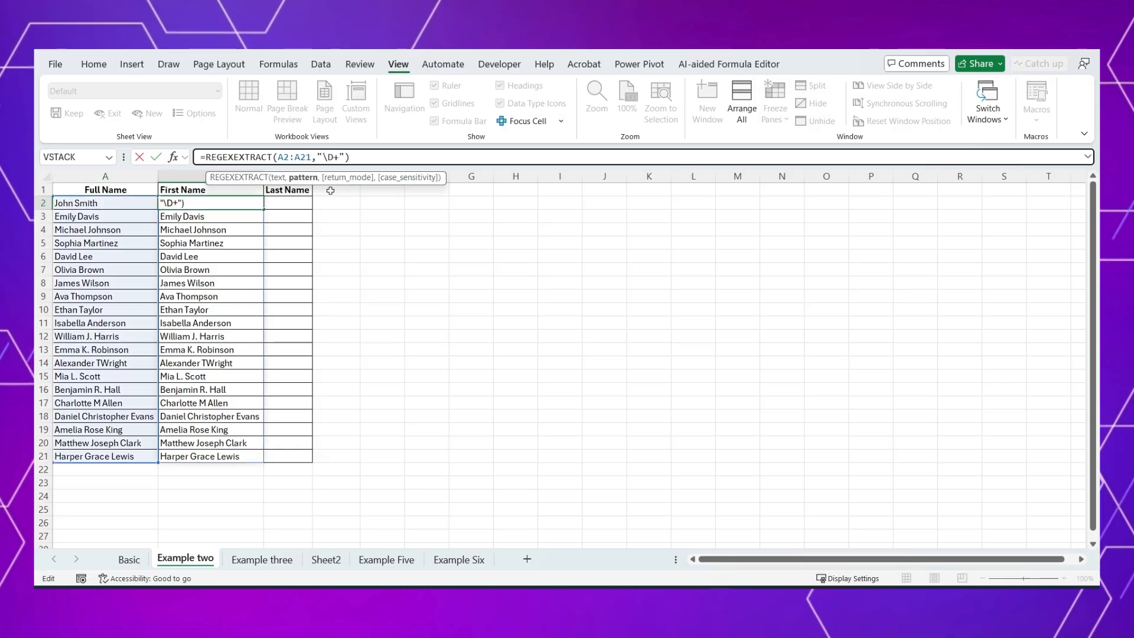
key(BackSpace)
text(W)
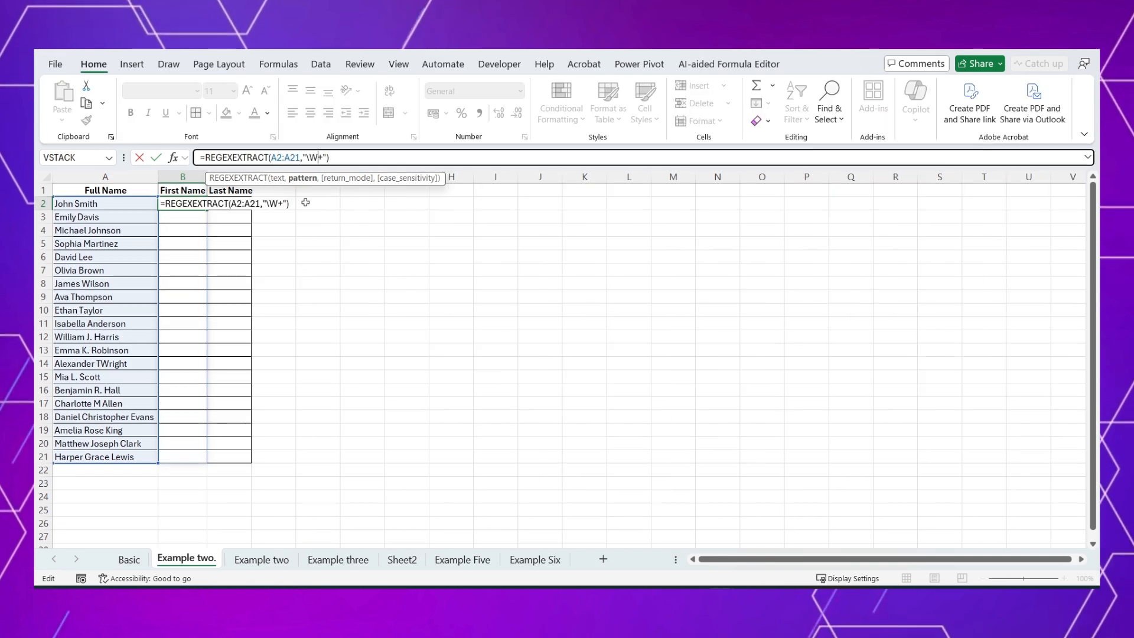
key(BackSpace)
text(w)
key(Return)
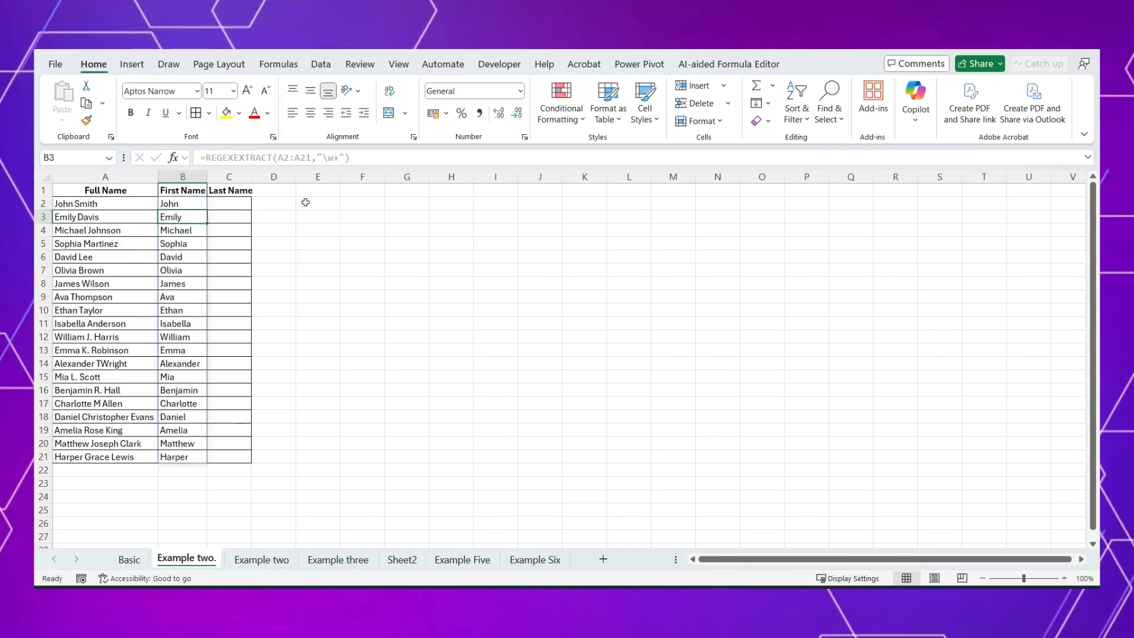
Step: Copy the REGEXEXTRACT formula text from B2 into C2 under Last Name, keeping the A2:A21 reference
key(Up)
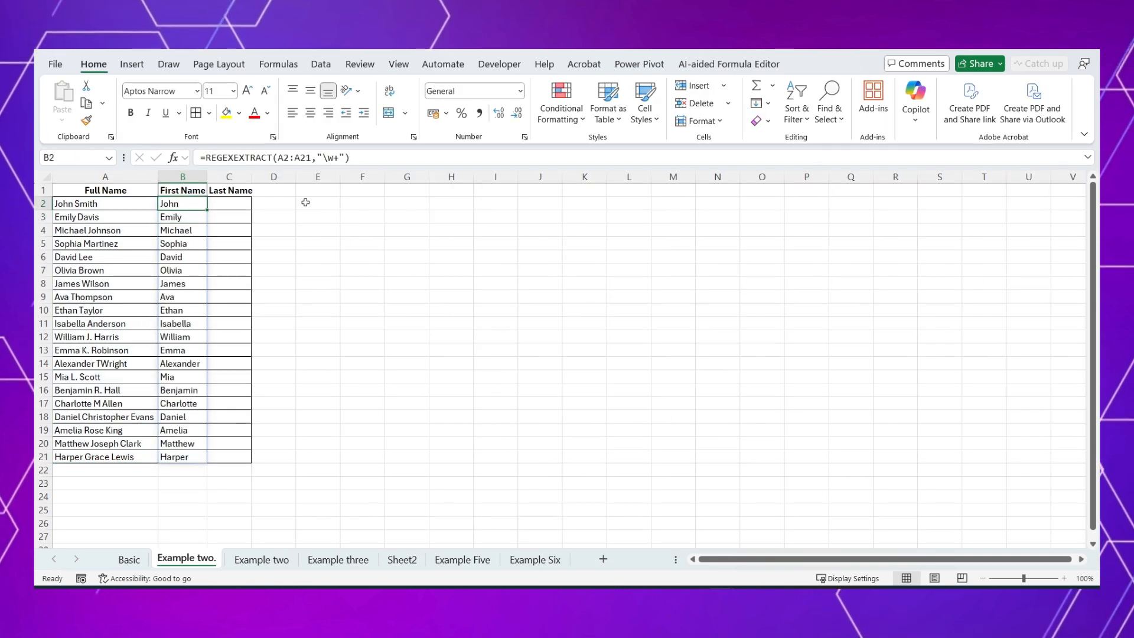
click(220, 153)
key(ctrl+a)
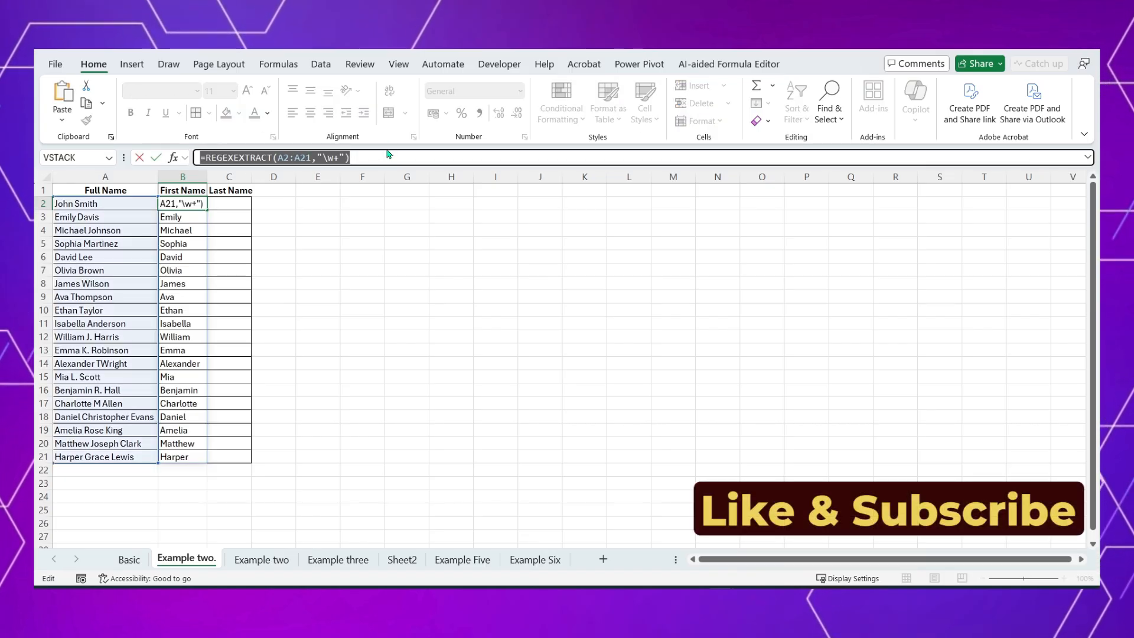
key(ctrl+c)
key(Escape)
double_click(233, 203)
key(ctrl+v)
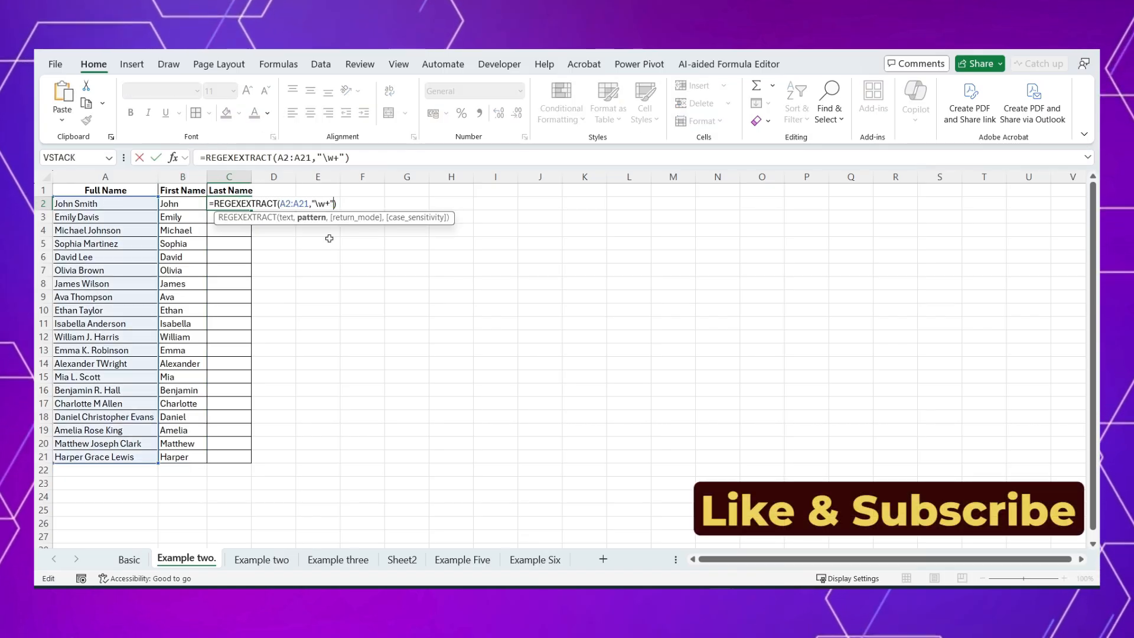